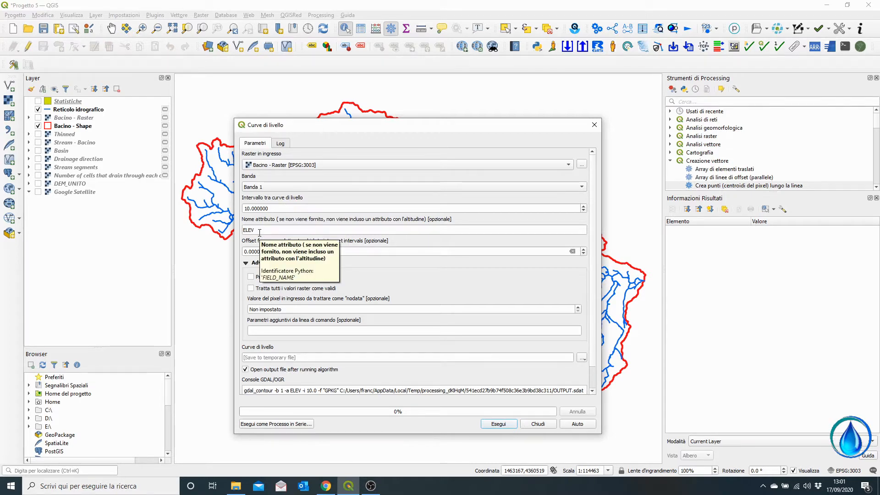
# - Enable 3D vector output (Produci un vettore 3D) for the contours generated from Bacino - Raster
pyautogui.moveTo(259, 233); pyautogui.dragTo(235, 236)
pyautogui.click(275, 251)
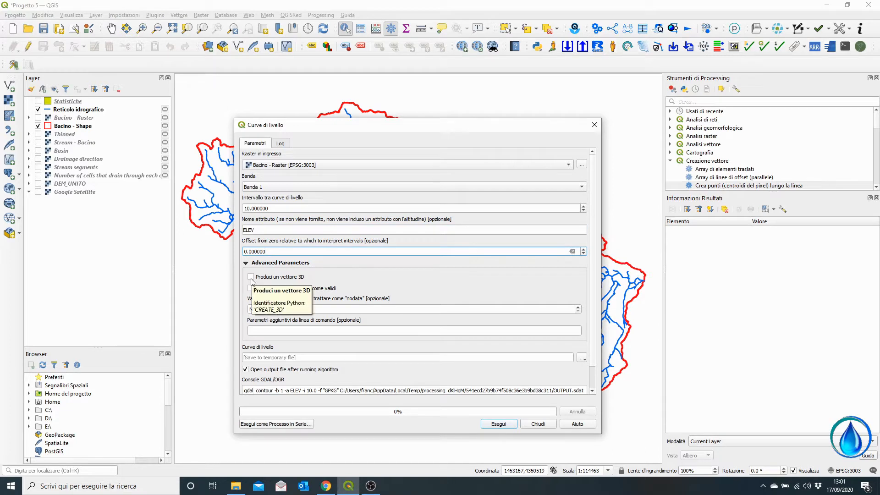
pyautogui.click(252, 278)
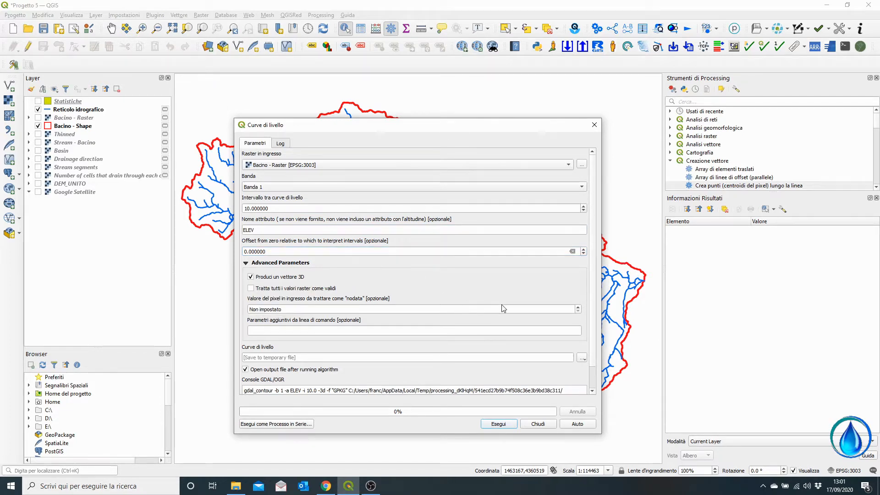
pyautogui.click(582, 358)
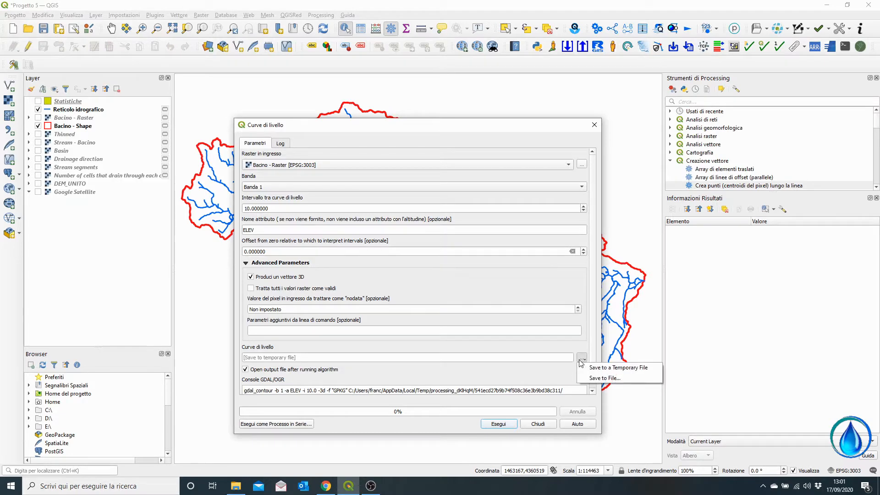
pyautogui.click(600, 379)
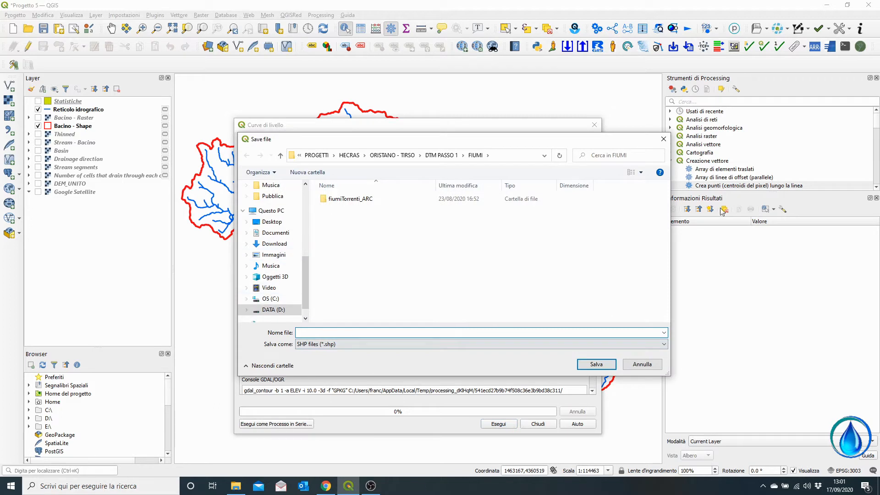
pyautogui.click(663, 140)
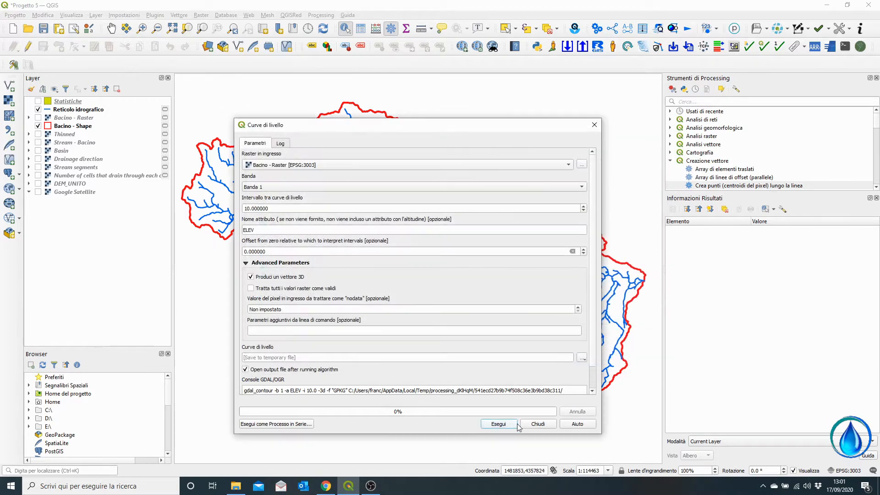
# - Generate the contour lines as a temporary layer and close the contour tool
pyautogui.click(493, 425)
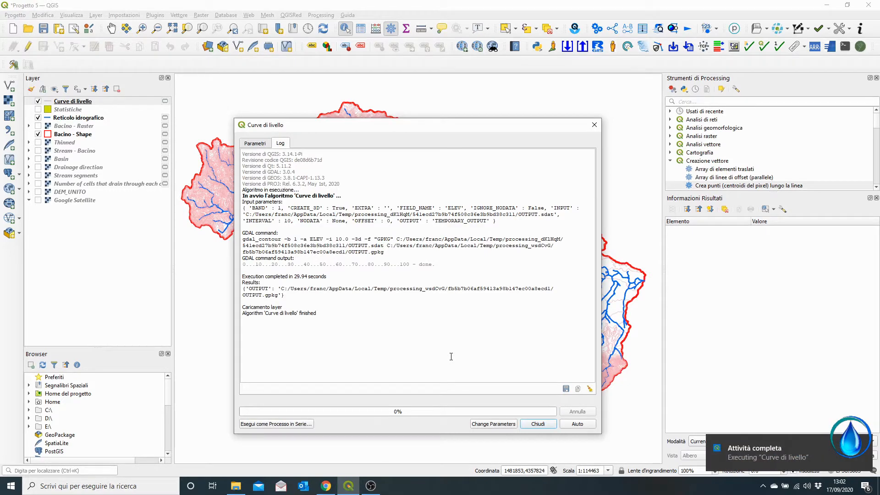
pyautogui.click(593, 124)
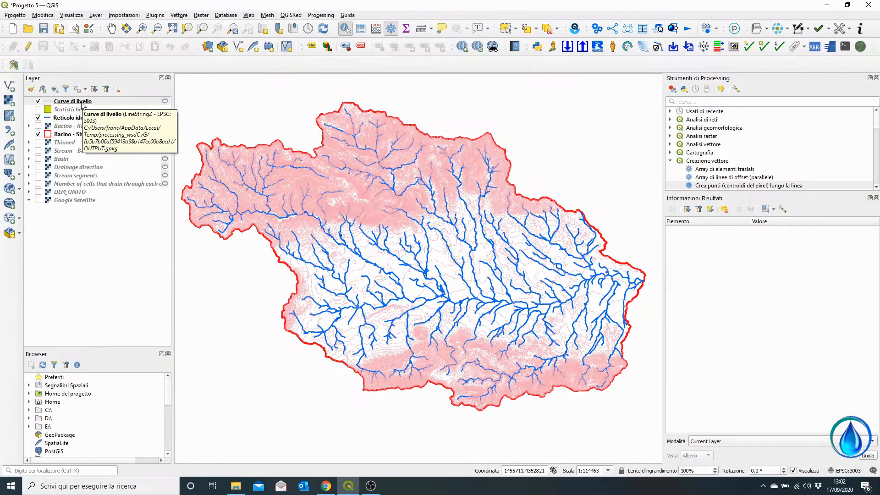
# - Change the line colour of the Curve di livello layer to orange and apply the style
pyautogui.click(83, 105)
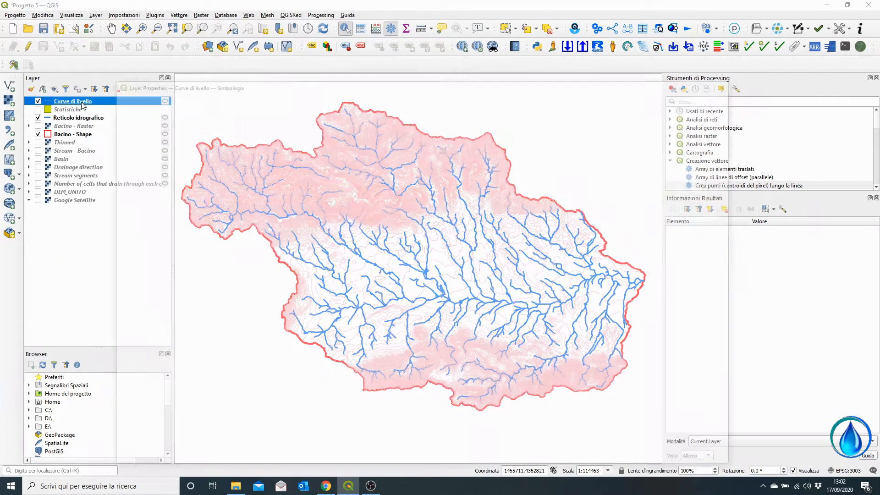
pyautogui.doubleClick(83, 105)
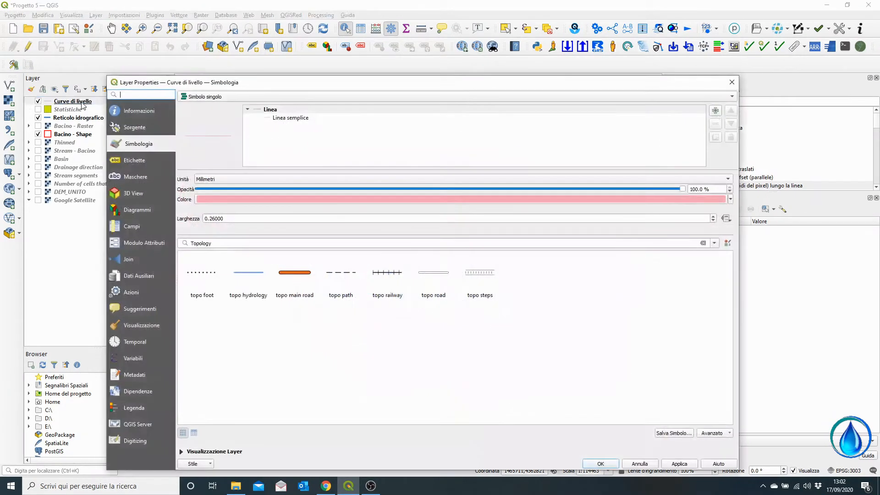
pyautogui.click(731, 200)
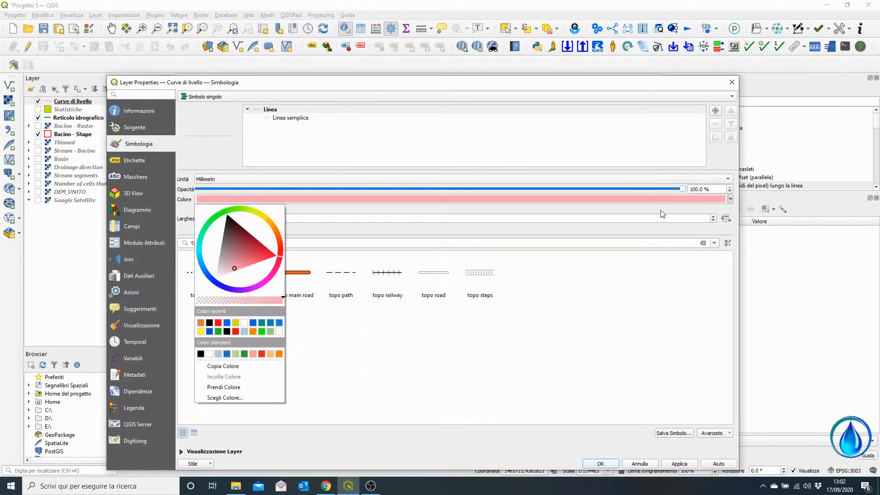
pyautogui.moveTo(281, 248); pyautogui.dragTo(278, 235)
pyautogui.click(269, 243)
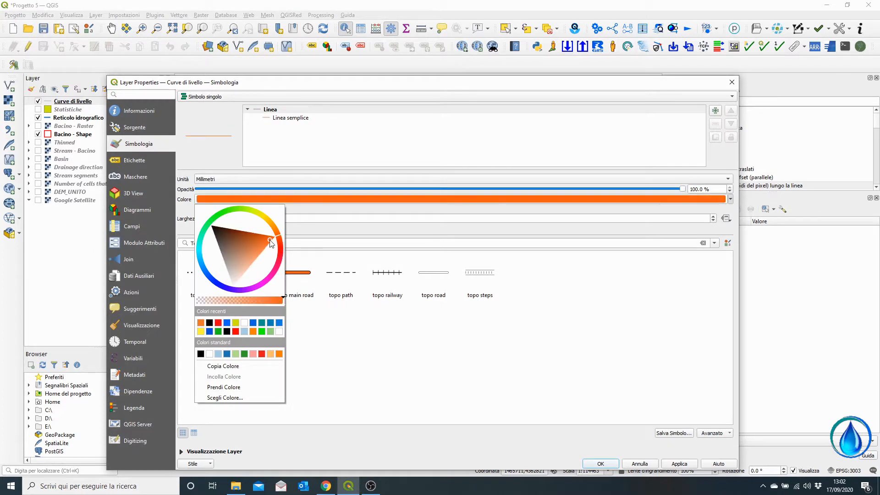
pyautogui.click(384, 368)
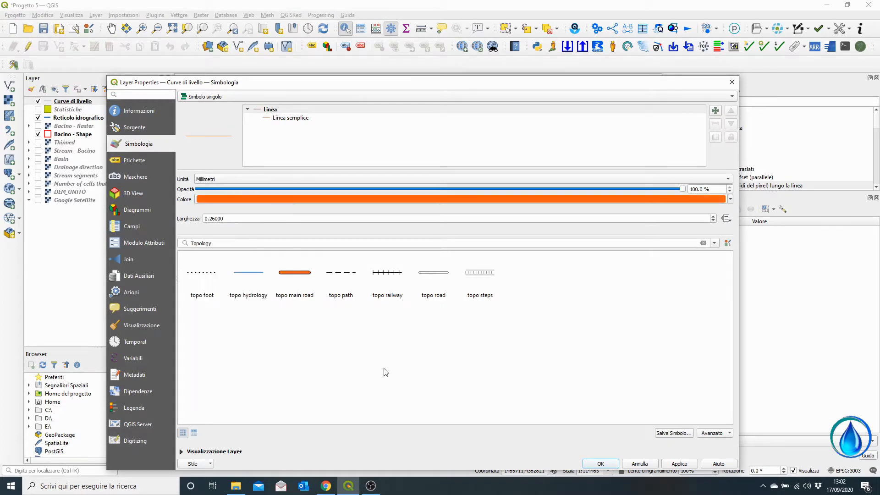
pyautogui.click(685, 465)
pyautogui.click(602, 464)
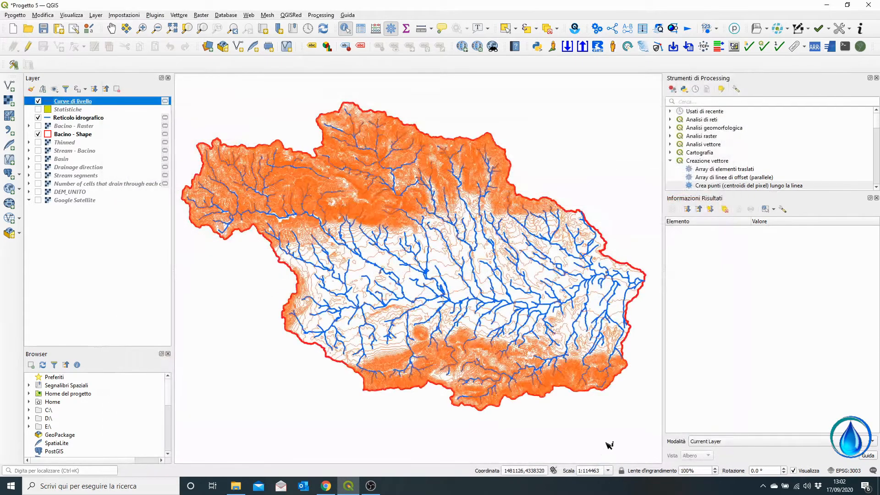
# - Examine the ELEV values in the attribute table of the Curve di livello layer, and close the table
pyautogui.rightClick(67, 103)
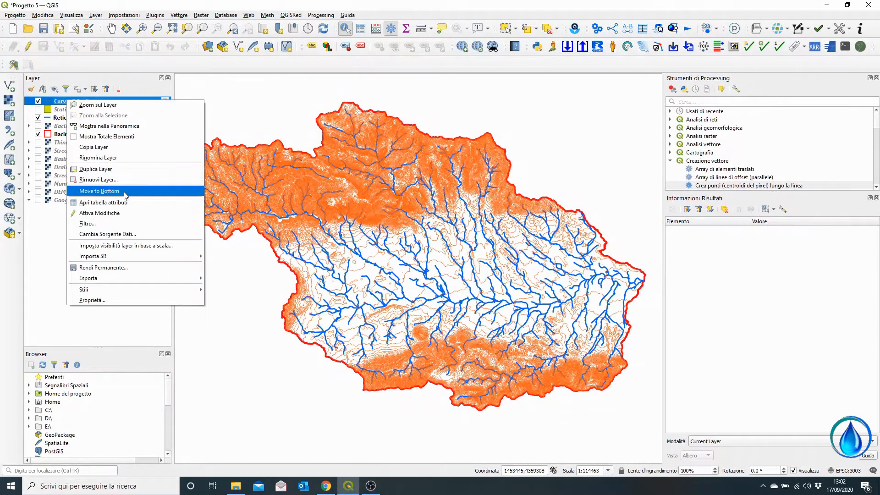
pyautogui.click(117, 206)
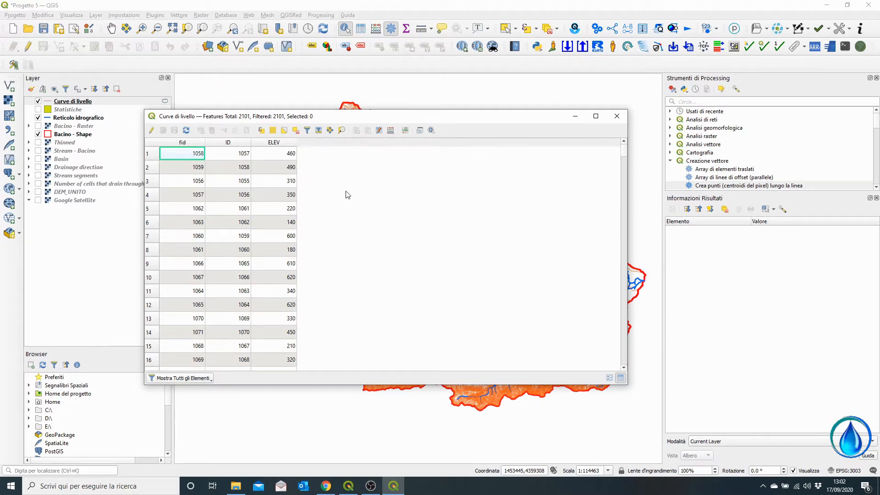
pyautogui.moveTo(624, 152)
pyautogui.mouseDown()
pyautogui.moveTo(625, 254)
pyautogui.moveTo(622, 154)
pyautogui.mouseUp()
pyautogui.click(616, 116)
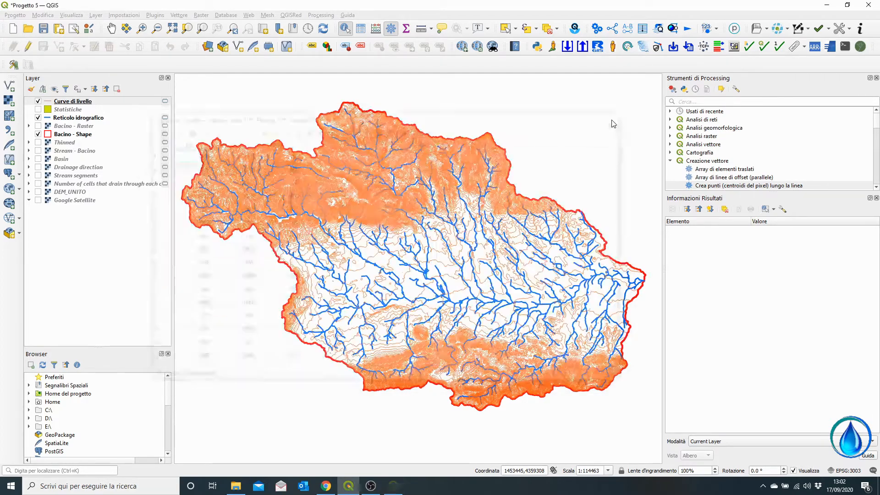
# - Duplicate the Curve di livello layer and rename the copy as Curve di livello - Modificato
pyautogui.rightClick(86, 102)
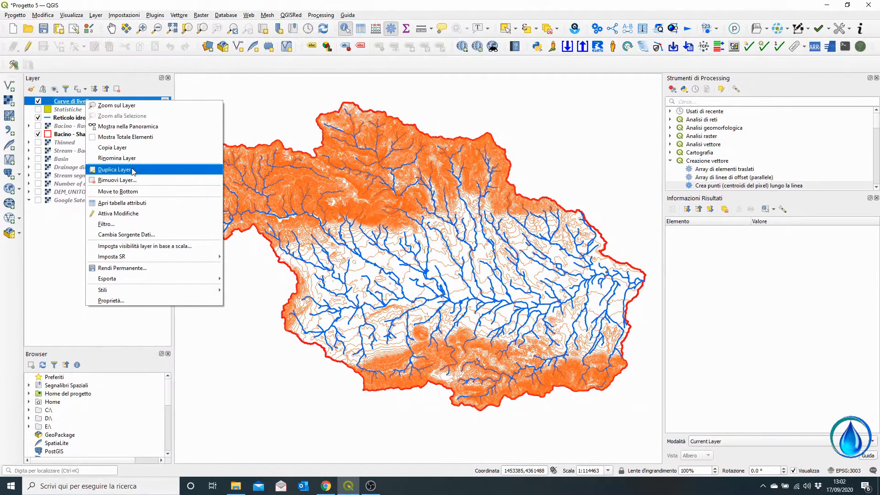
pyautogui.click(115, 170)
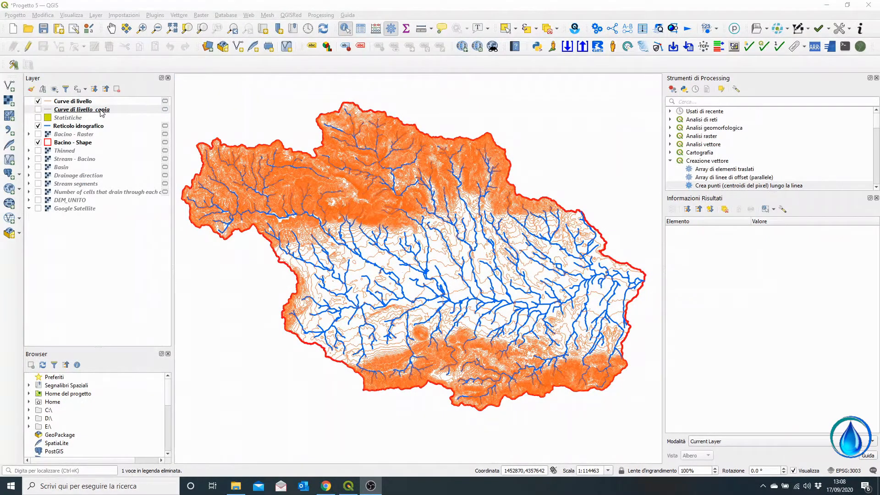
pyautogui.click(85, 103)
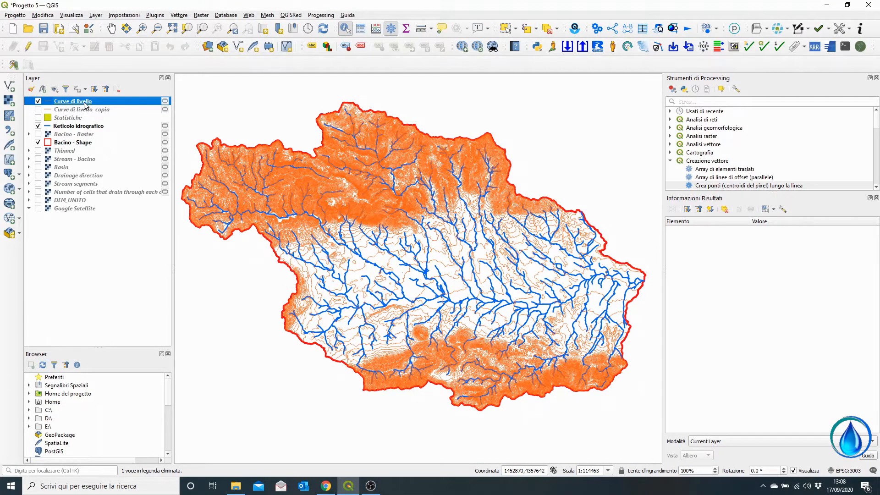
pyautogui.click(91, 110)
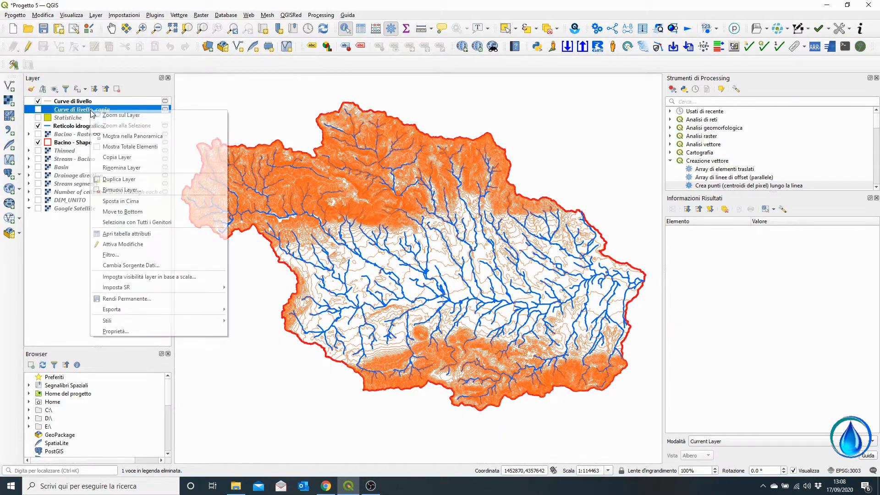
pyautogui.rightClick(91, 110)
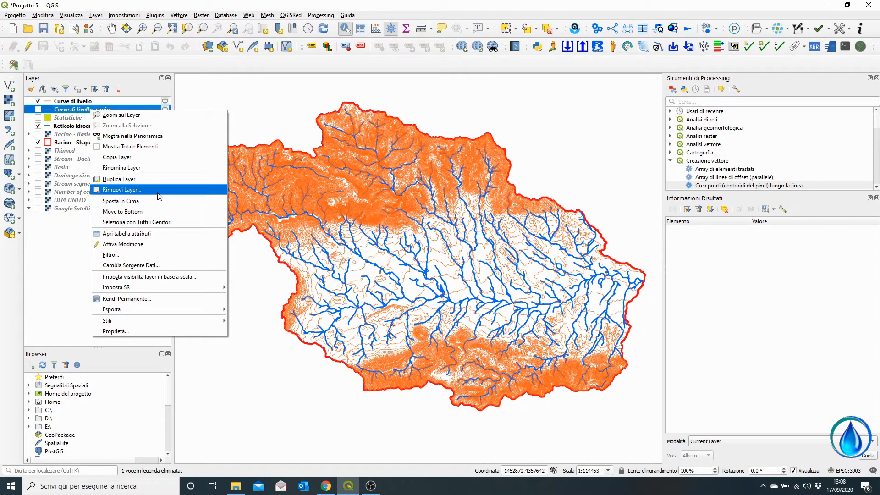
pyautogui.click(162, 168)
pyautogui.moveTo(106, 110); pyautogui.dragTo(84, 112)
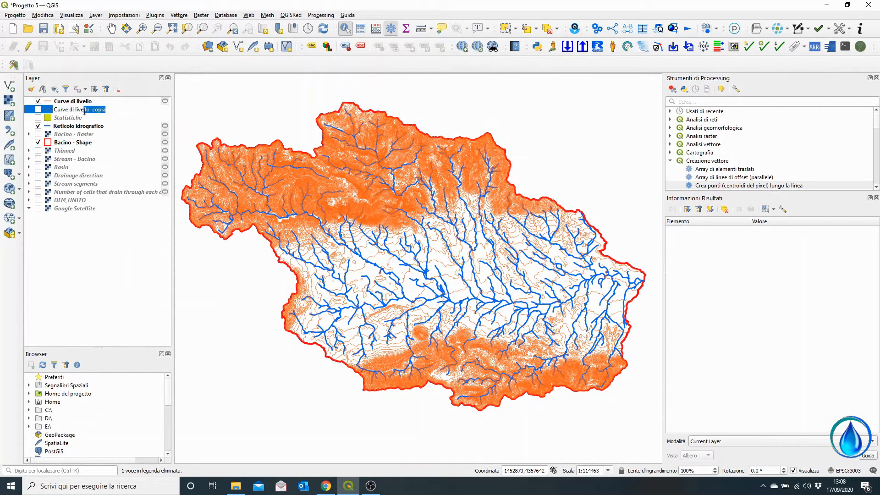
pyautogui.press('BackSpace')
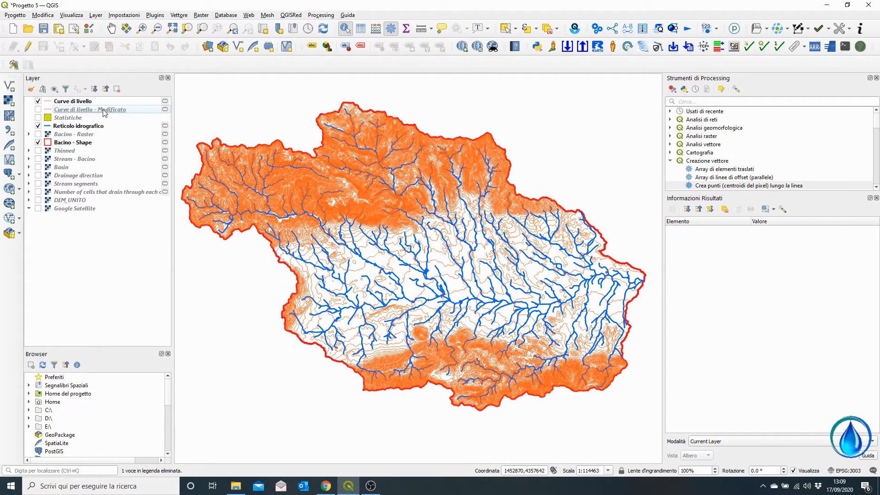
pyautogui.rightClick(104, 110)
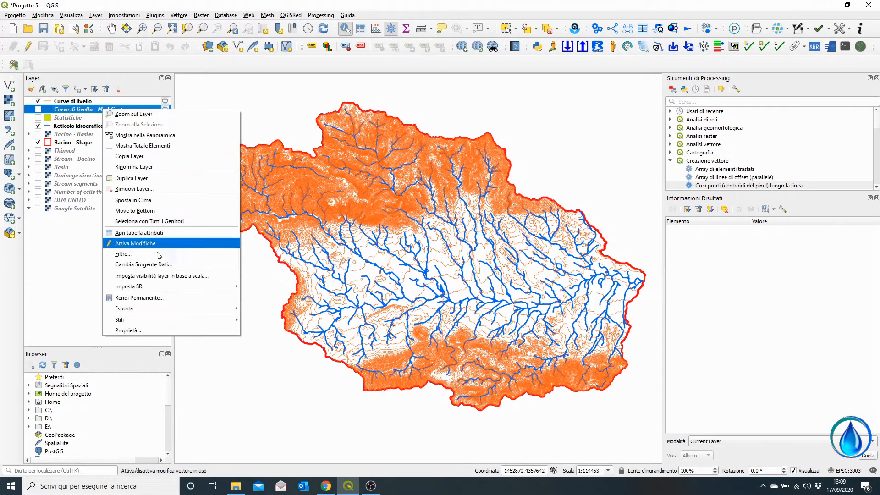
pyautogui.moveTo(153, 310)
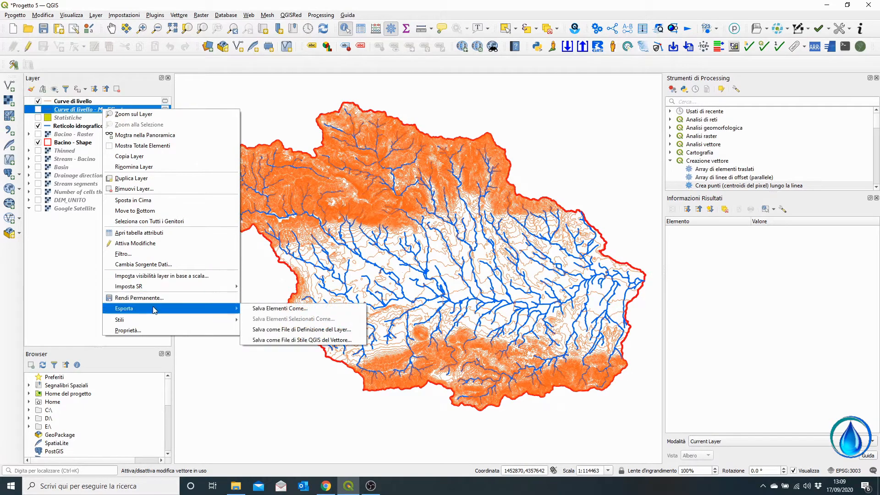
pyautogui.click(272, 312)
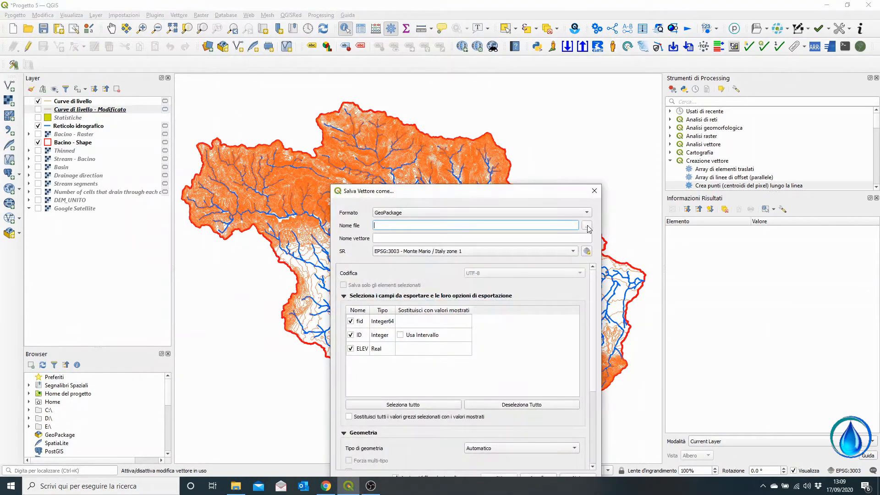
pyautogui.click(586, 226)
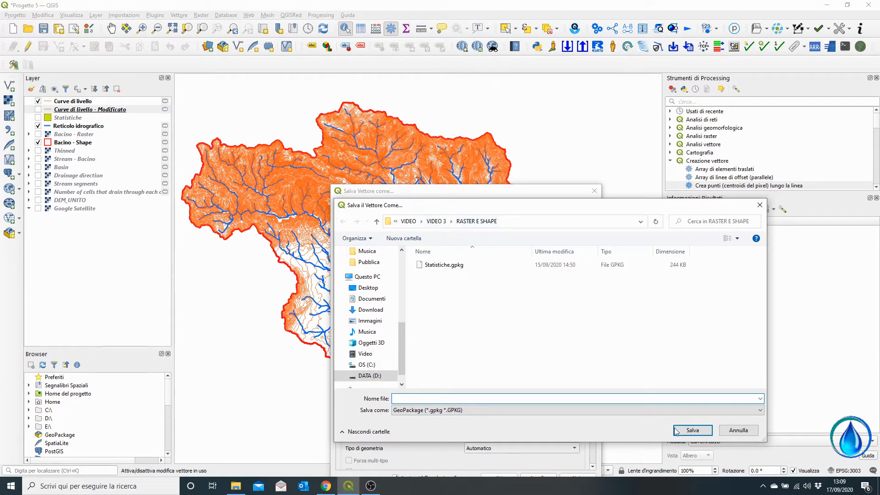
pyautogui.click(760, 205)
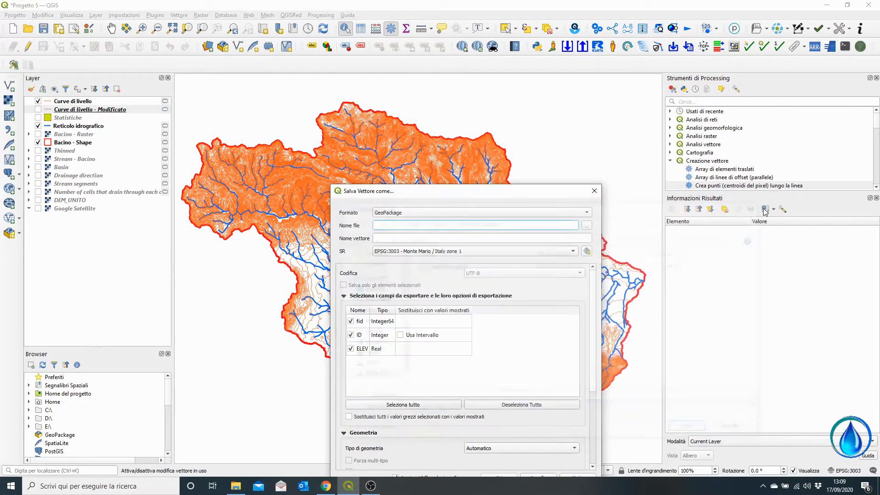
pyautogui.moveTo(555, 191); pyautogui.dragTo(558, 128)
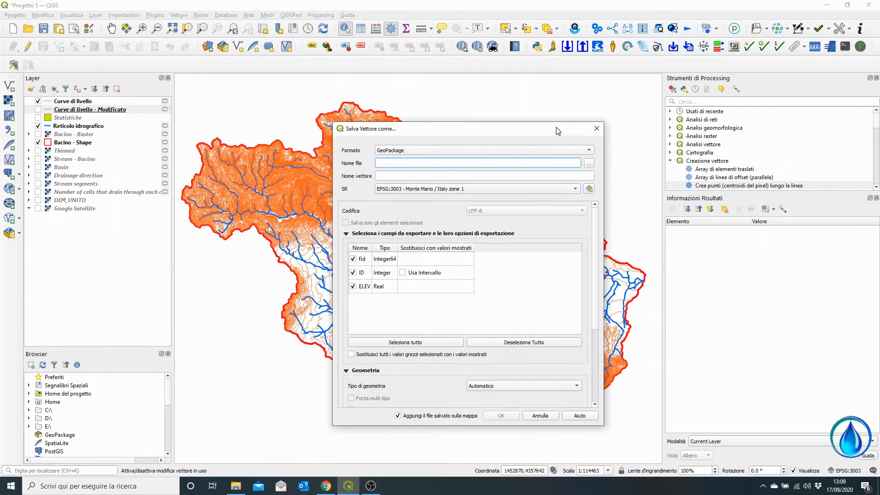
pyautogui.click(597, 129)
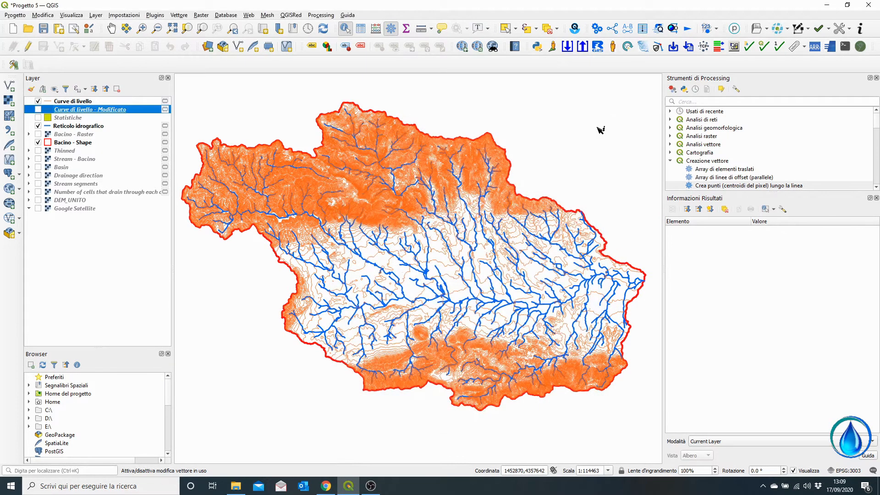
# - Examine the contour lines up close around the stream confluence in the northern part of the basin
pyautogui.moveTo(81, 113)
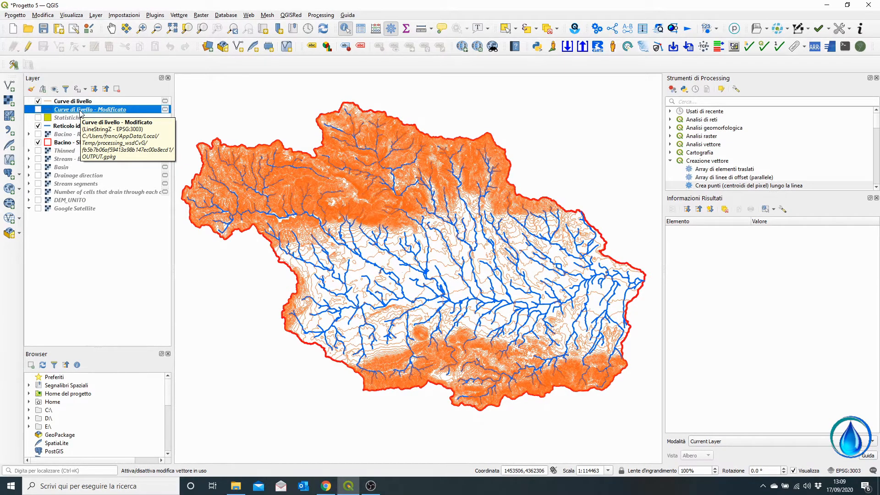
pyautogui.scroll(2, 388, 227)
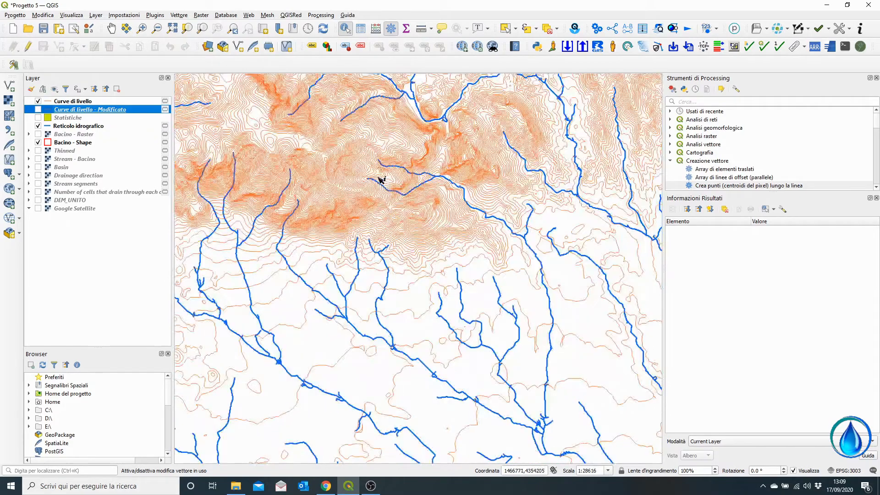
pyautogui.moveTo(379, 178); pyautogui.dragTo(440, 310)
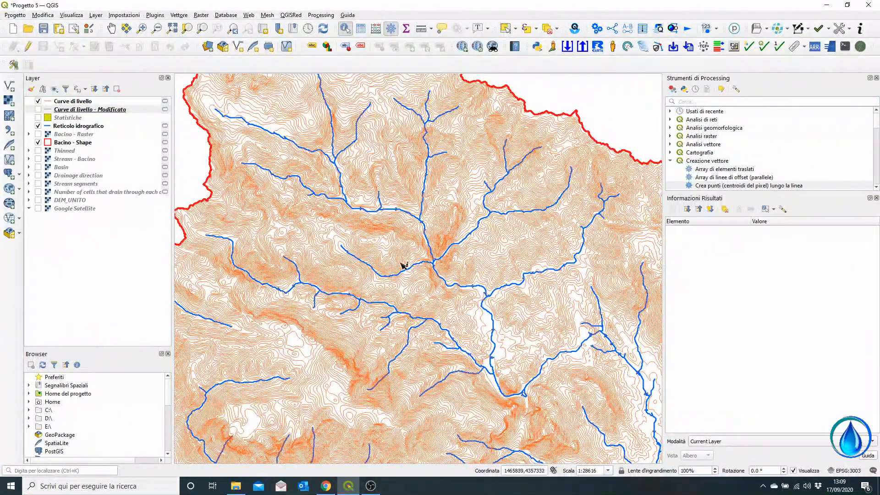
pyautogui.scroll(2, 401, 264)
pyautogui.scroll(2, 398, 264)
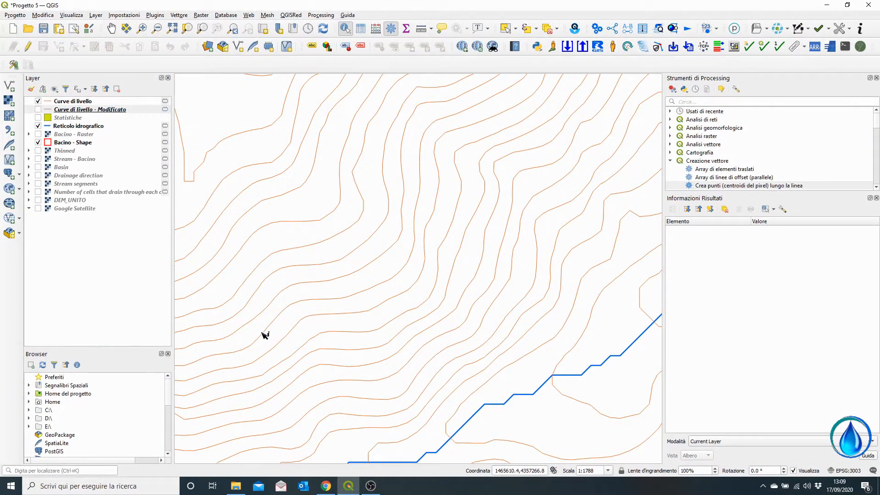
pyautogui.scroll(-2, 265, 335)
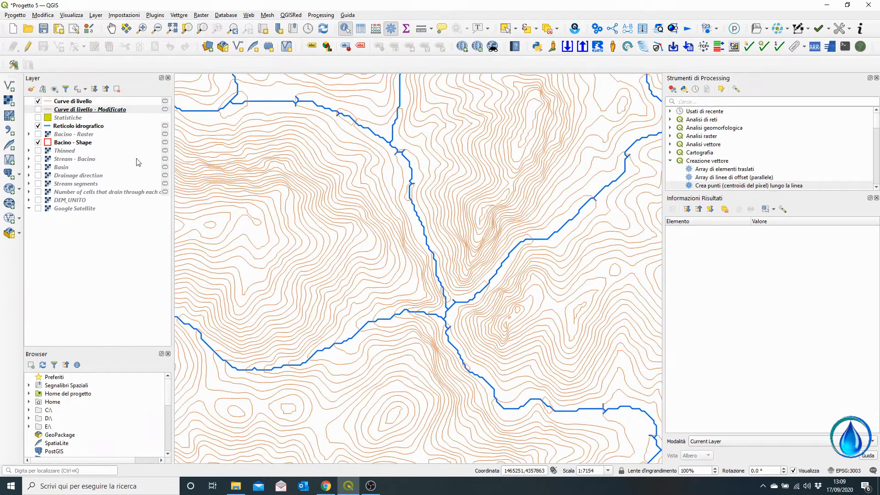
# - Turn on single labels for the Curve di livello - Modificato layer, using the ELEV field as the label value
pyautogui.rightClick(82, 109)
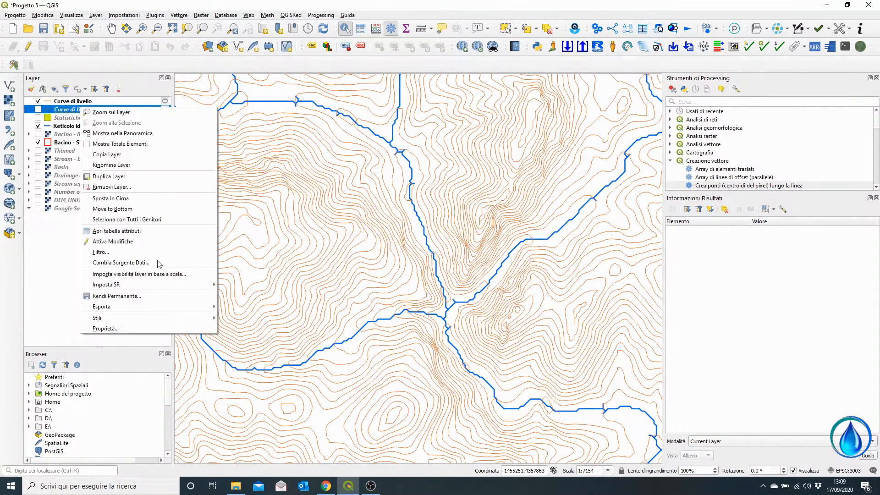
pyautogui.click(135, 325)
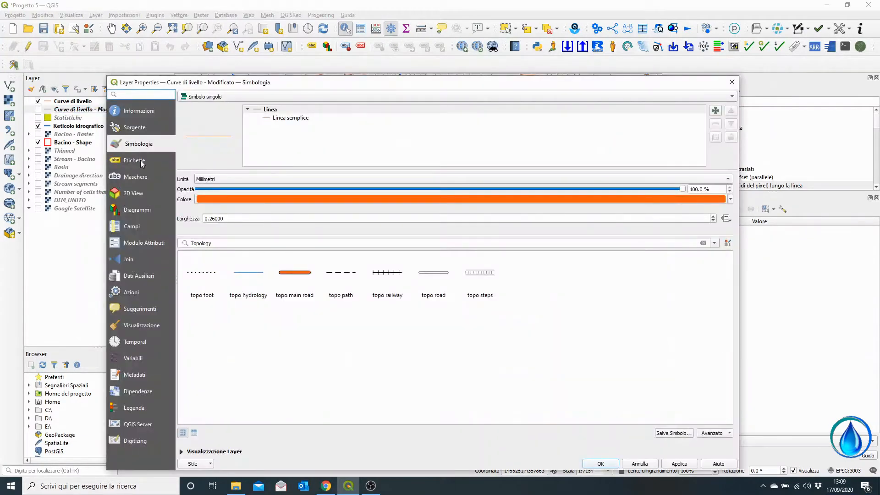
pyautogui.click(141, 163)
pyautogui.click(214, 98)
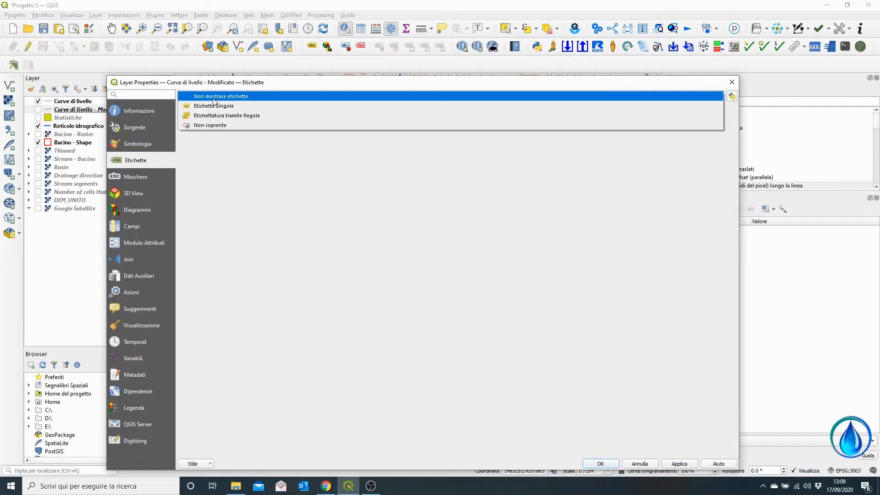
pyautogui.click(217, 107)
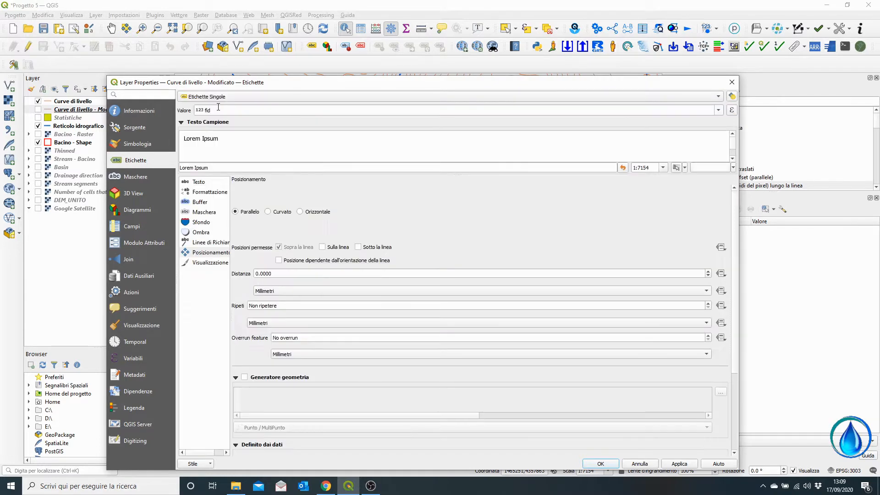
pyautogui.click(719, 110)
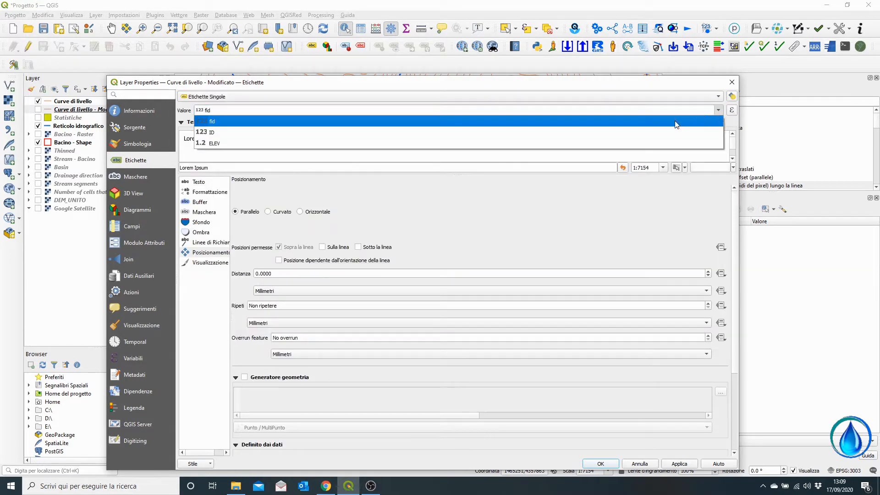
pyautogui.click(492, 148)
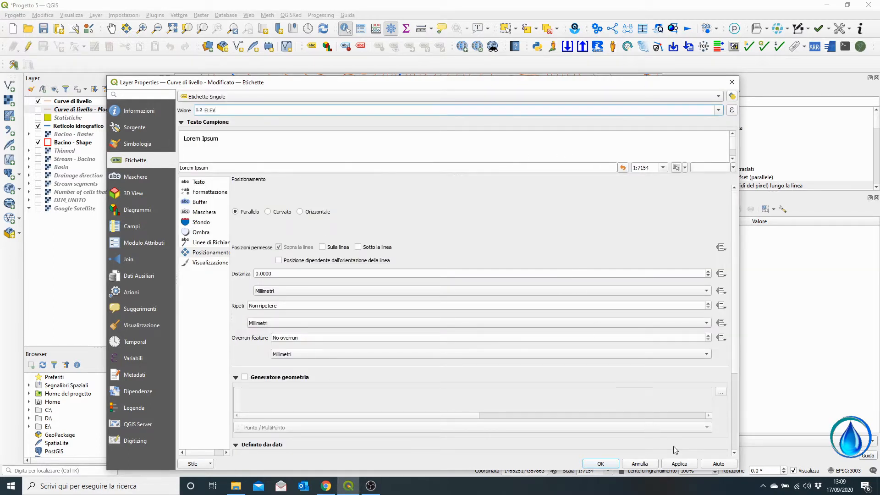
pyautogui.click(601, 464)
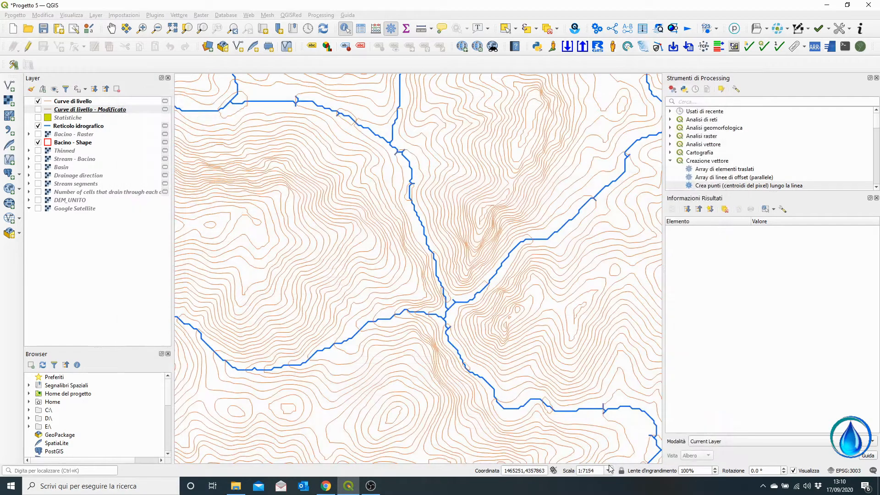
# - Show Curve di livello - Modificato in place of Curve di livello and inspect its elevation labels around the hilltops south of the stream confluence
pyautogui.scroll(-3, 429, 250)
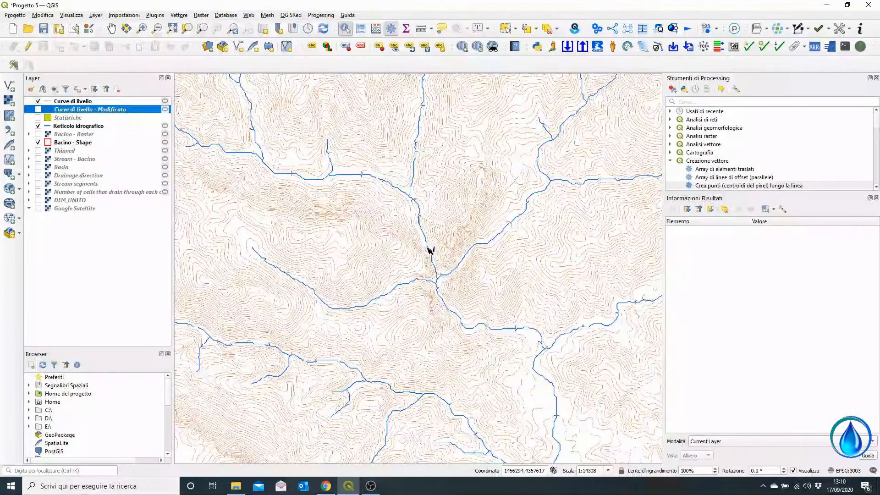
pyautogui.scroll(4, 430, 250)
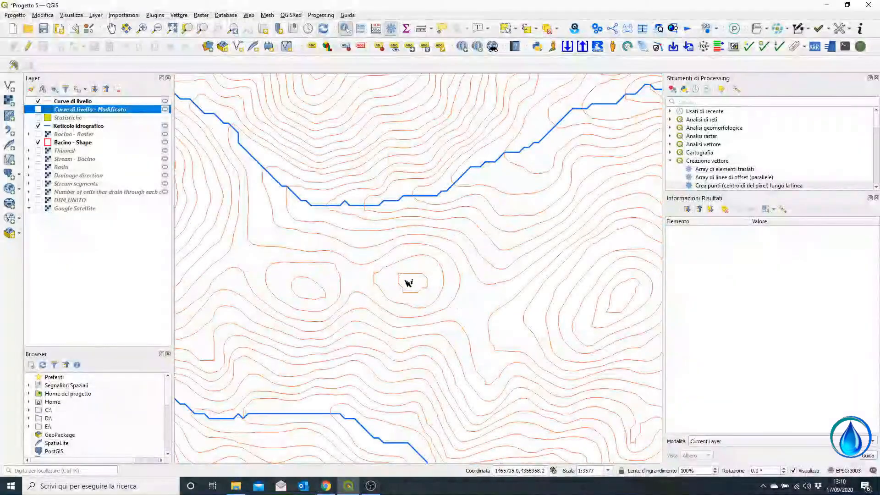
pyautogui.scroll(1, 403, 280)
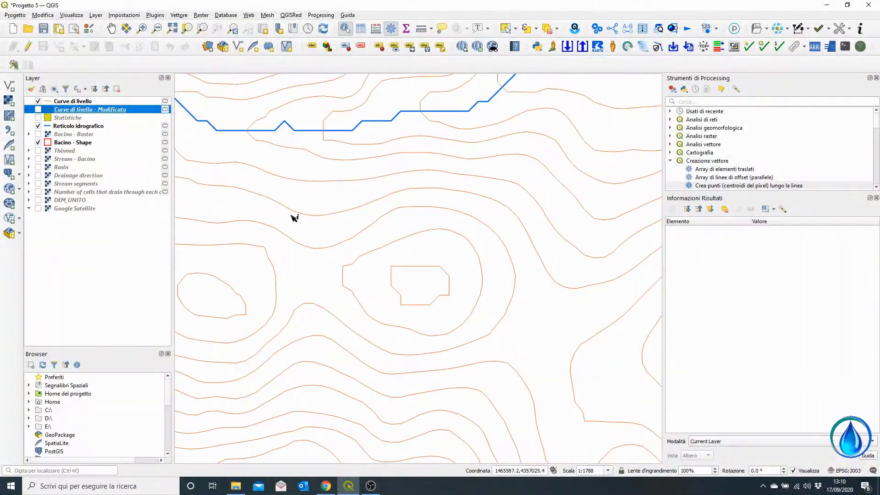
pyautogui.click(38, 101)
pyautogui.click(38, 110)
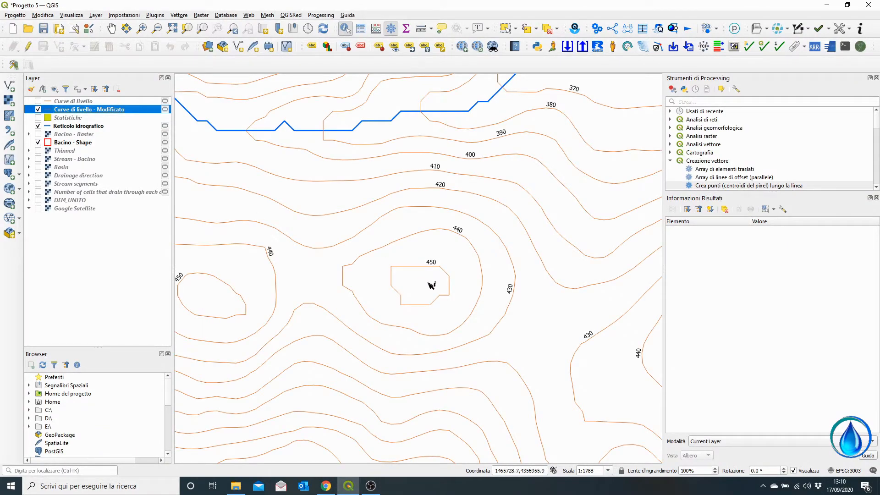
pyautogui.scroll(-3, 440, 285)
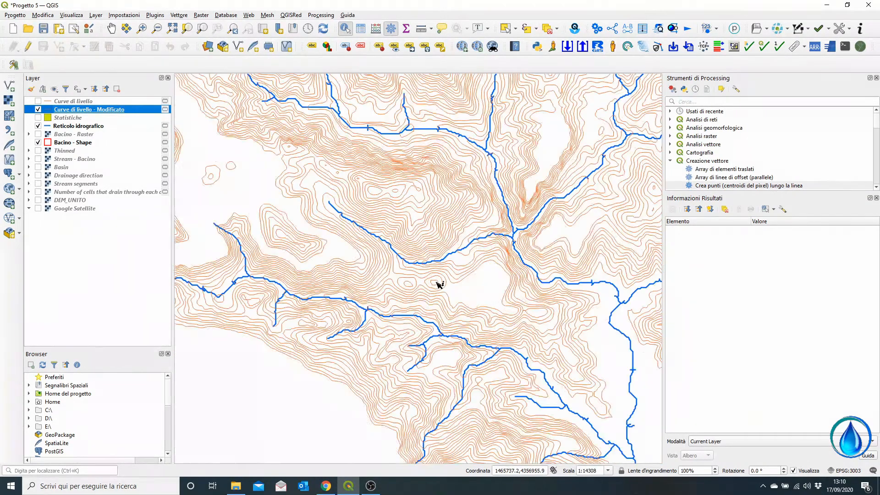
pyautogui.scroll(4, 439, 285)
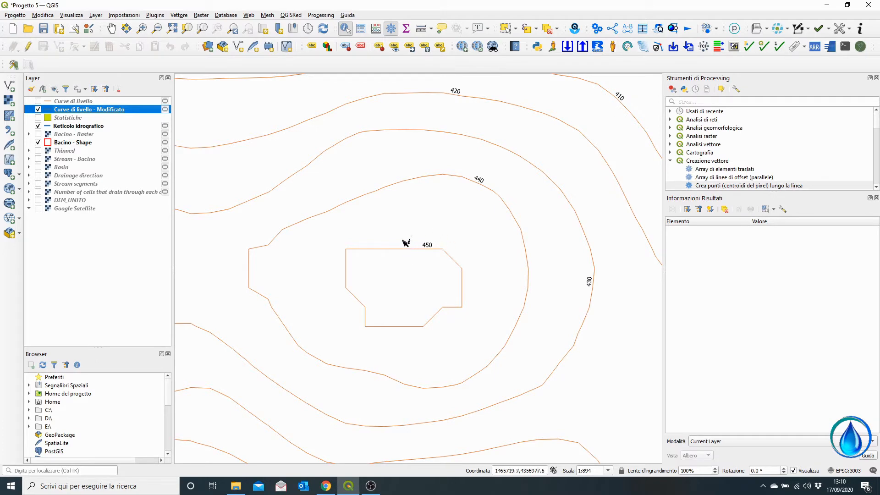
pyautogui.scroll(-2, 448, 246)
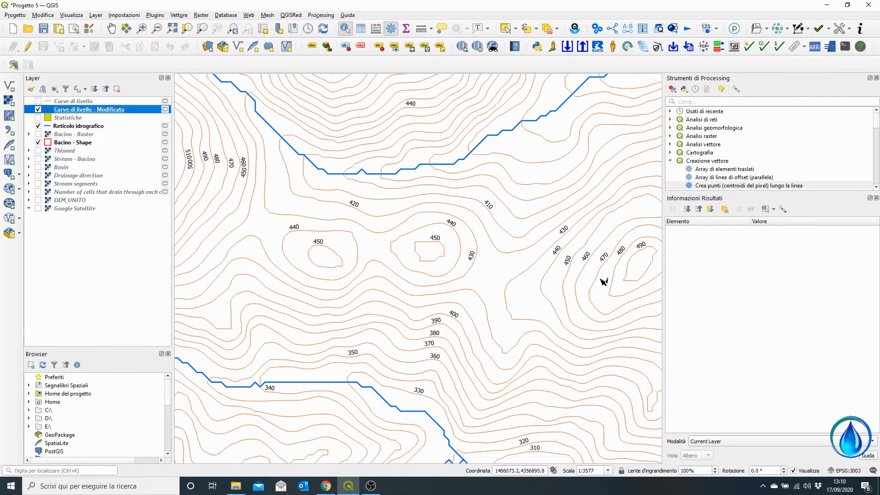
pyautogui.moveTo(604, 282); pyautogui.dragTo(355, 273)
pyautogui.scroll(-1, 406, 264)
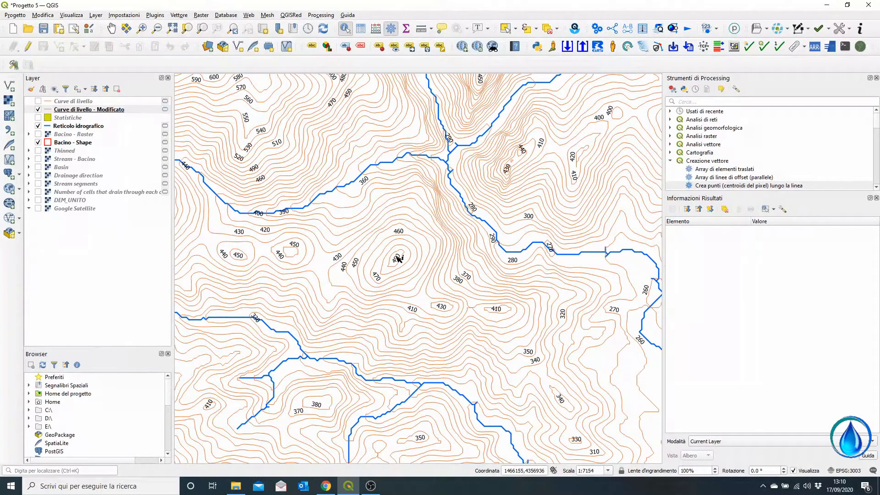
# - Open the attribute table of Curve di livello - Modificato, enable editing and start the Field Calculator
pyautogui.rightClick(106, 113)
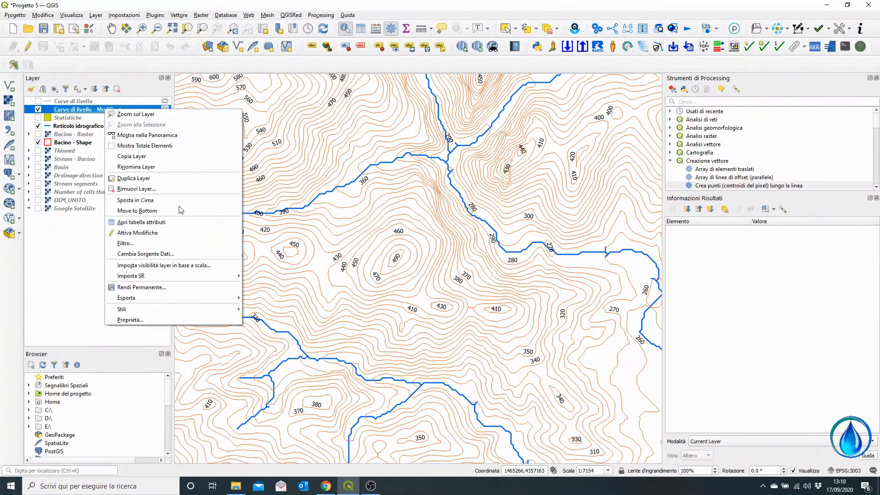
pyautogui.click(173, 224)
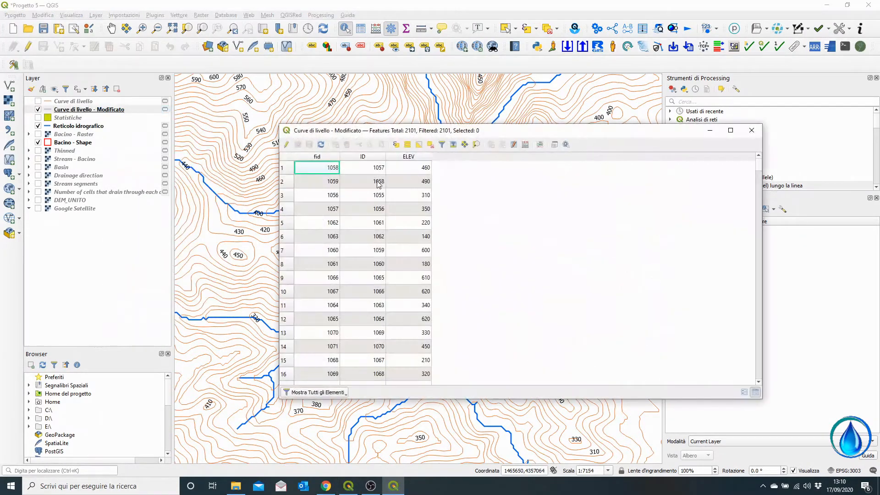
pyautogui.click(285, 146)
pyautogui.click(528, 146)
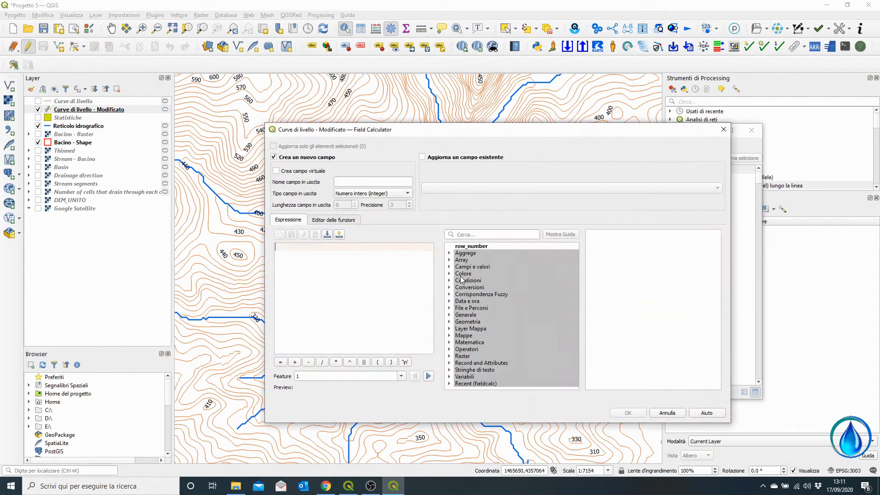
# - Insert a CASE conditional into the expression and split it over three lines, with WHEN and END each starting a new line
pyautogui.click(450, 281)
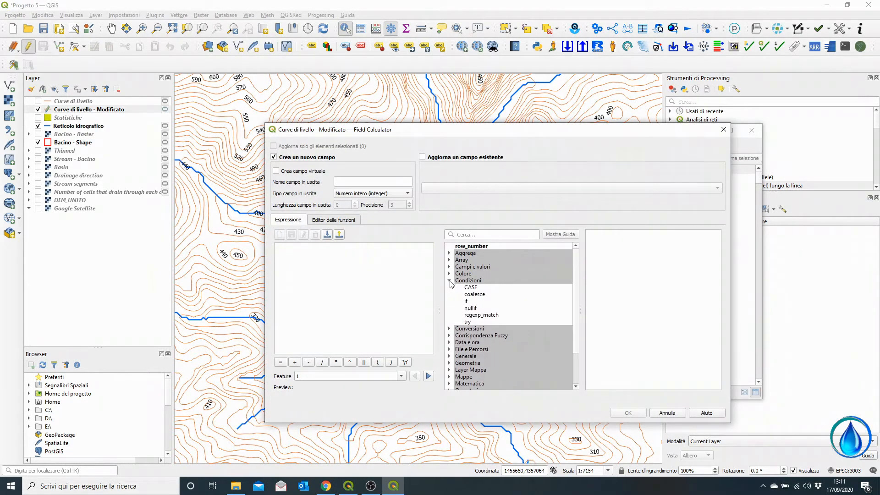
pyautogui.doubleClick(472, 288)
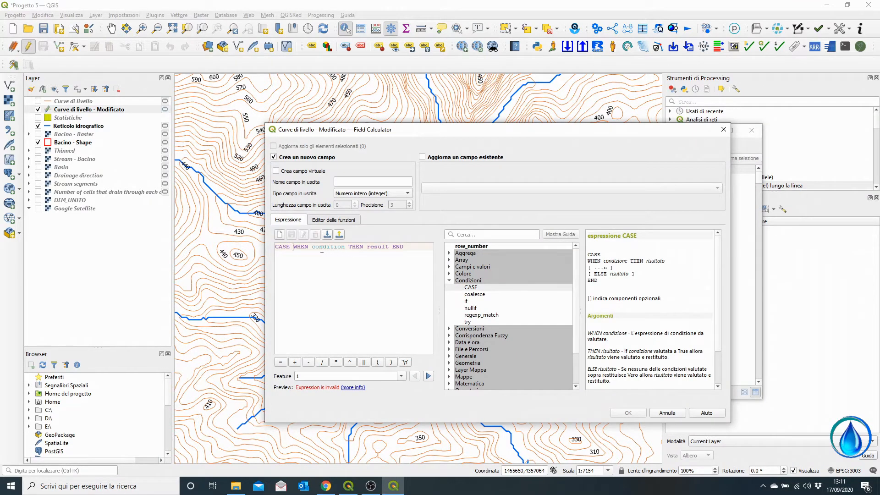
pyautogui.press('Return')
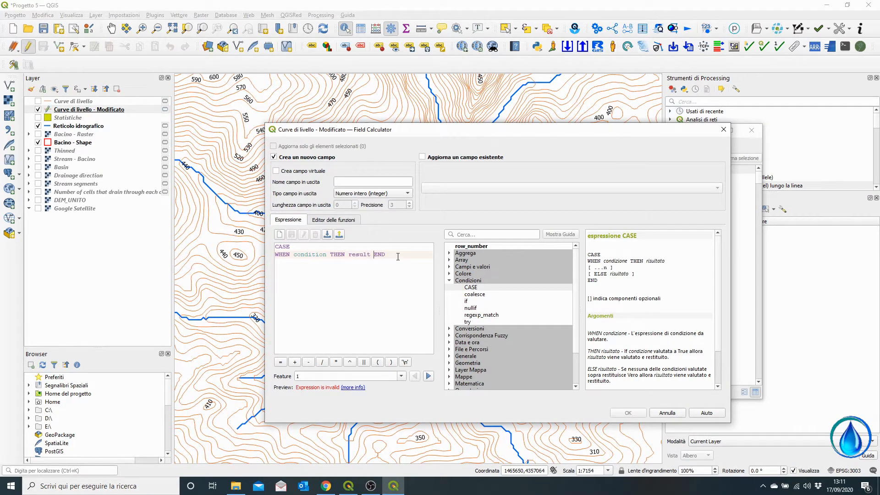
pyautogui.press('Return')
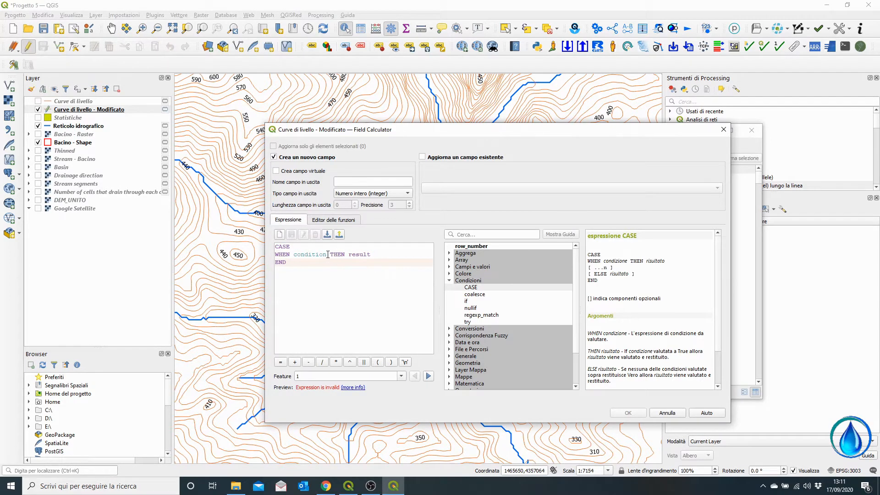
# - Replace the condition placeholder in the WHEN clause with ( "ELEV" % 100) = 0
pyautogui.moveTo(328, 257); pyautogui.dragTo(295, 256)
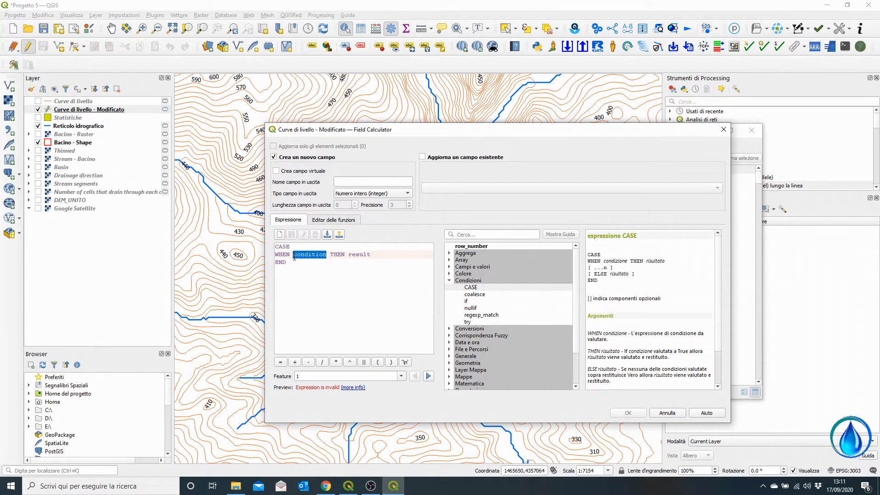
pyautogui.press('BackSpace')
pyautogui.write('()')
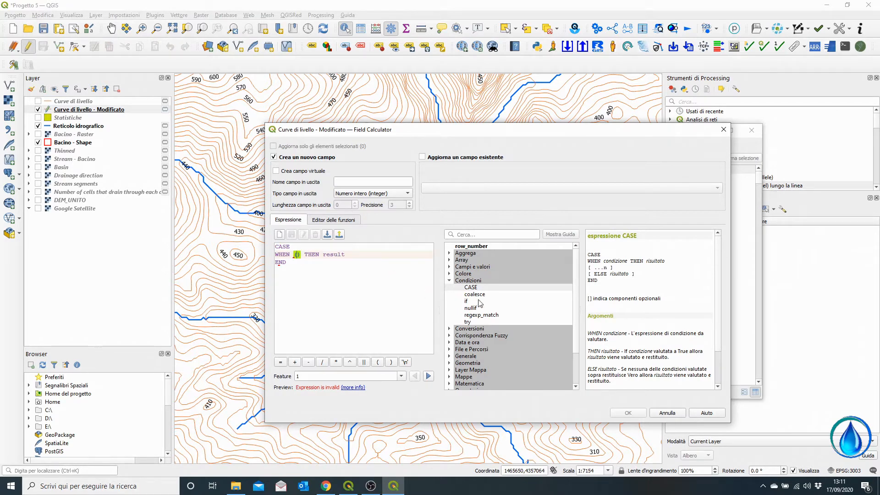
pyautogui.click(450, 268)
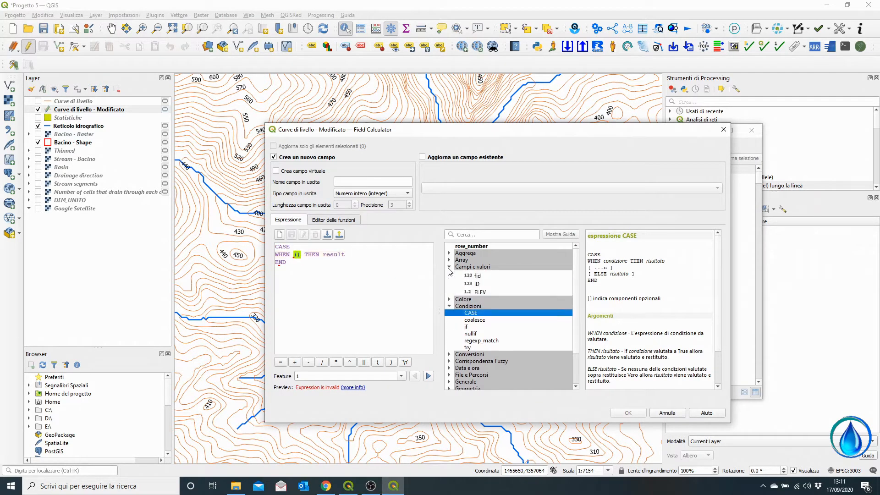
pyautogui.click(482, 298)
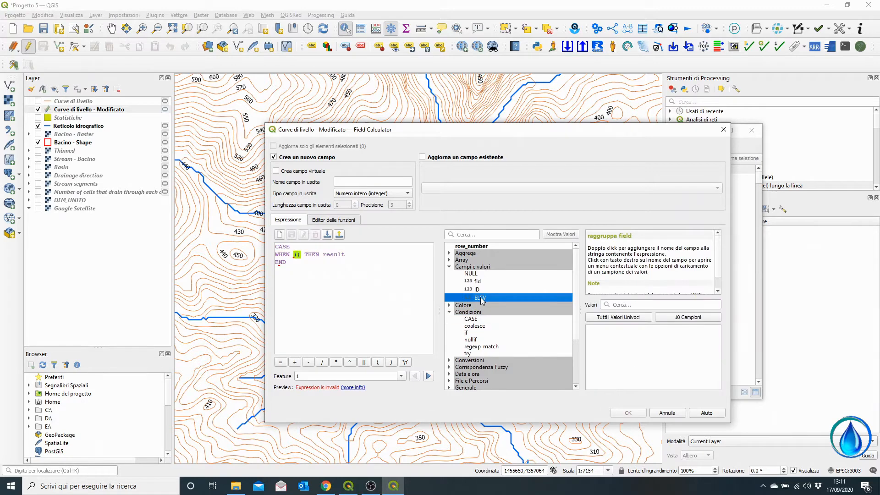
pyautogui.doubleClick(480, 298)
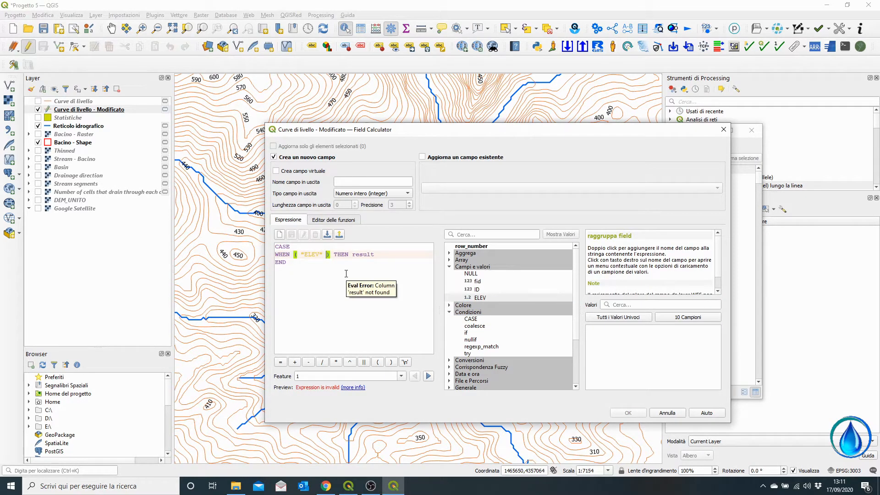
pyautogui.write('>')
pyautogui.write(' 100')
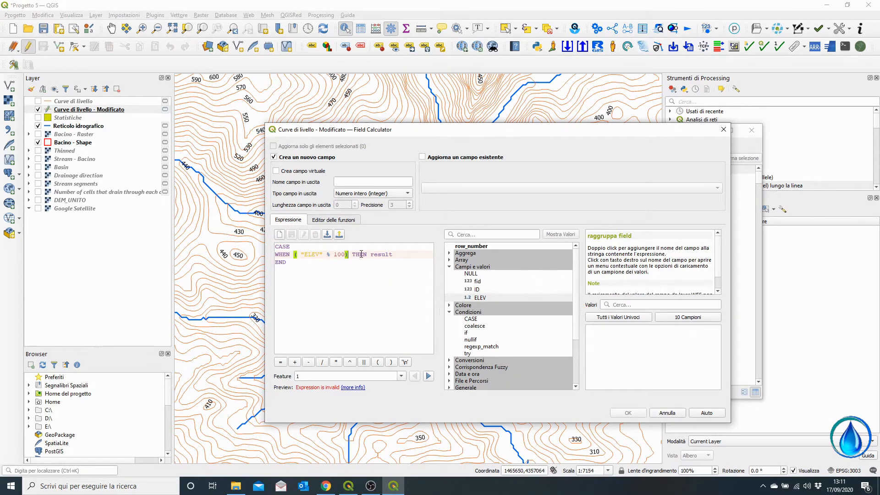
pyautogui.write('=')
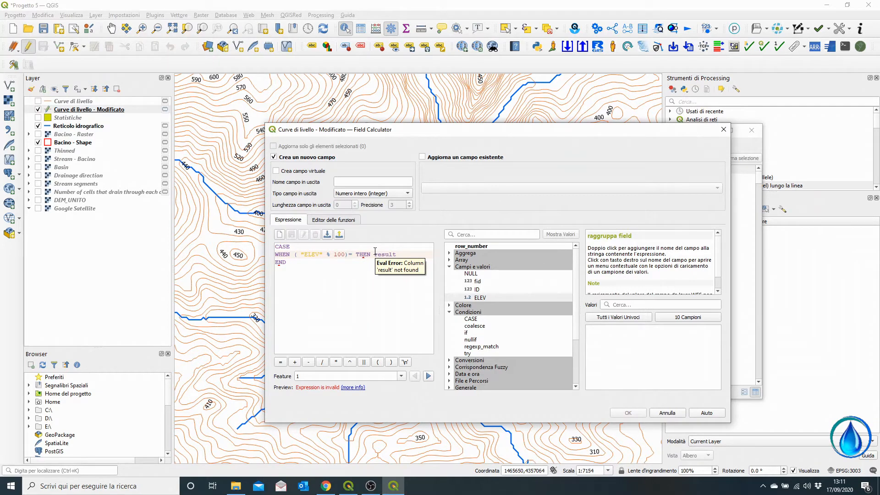
pyautogui.press('Left')
pyautogui.press('Right')
pyautogui.write('0')
# - Replace the result placeholder after THEN with the "ELEV" field
pyautogui.moveTo(414, 254); pyautogui.dragTo(387, 253)
pyautogui.press('Delete')
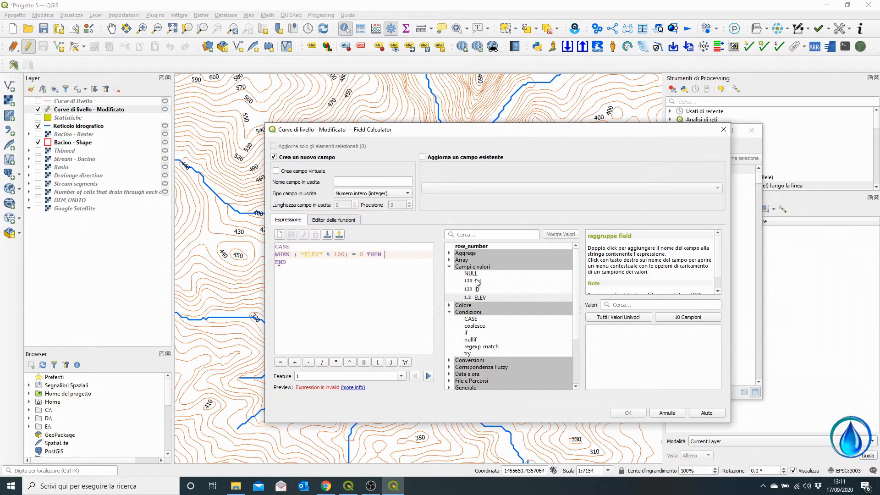
pyautogui.click(481, 298)
pyautogui.doubleClick(480, 298)
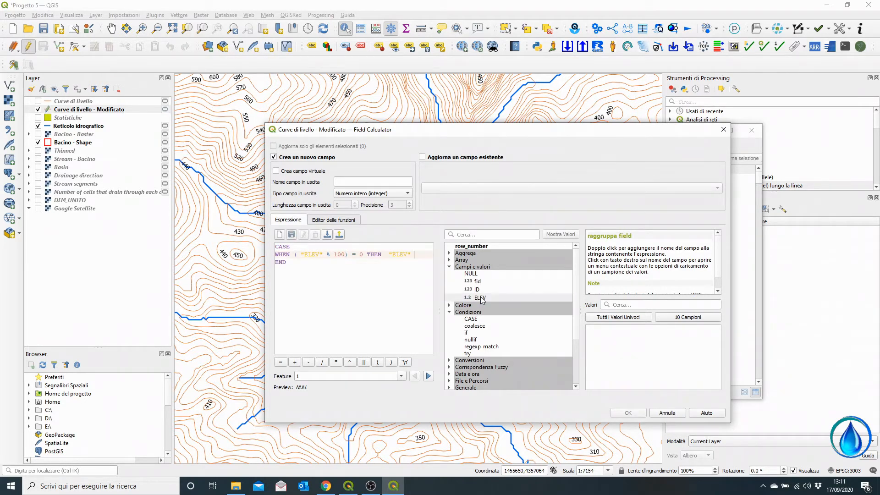
# - Review the modulo condition, its comparison value and the THEN result in the CASE expression
pyautogui.moveTo(294, 256); pyautogui.dragTo(349, 256)
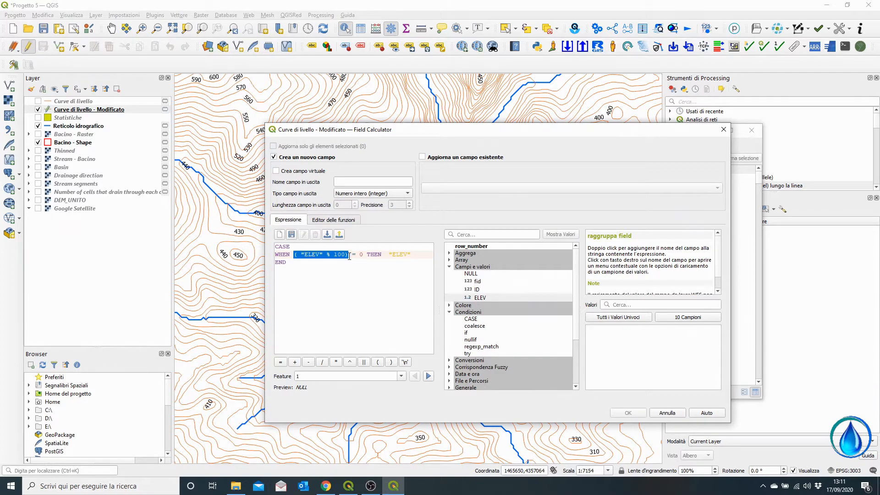
pyautogui.click(308, 256)
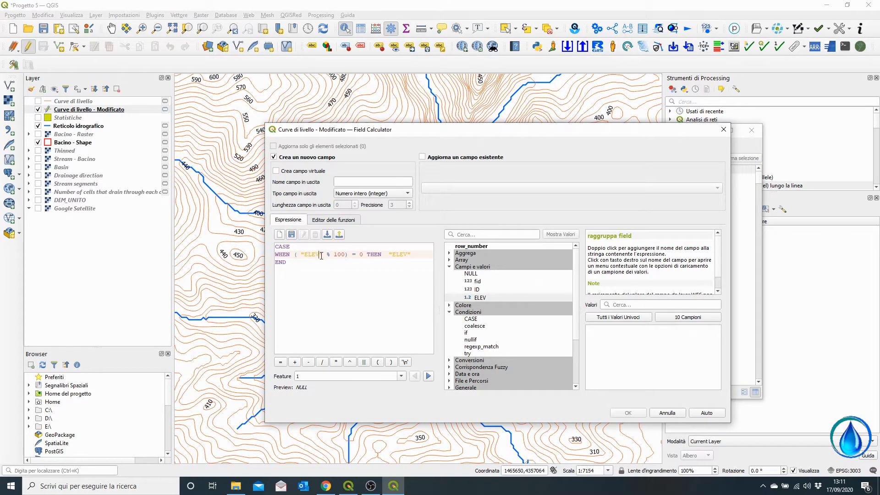
pyautogui.moveTo(321, 256); pyautogui.dragTo(345, 253)
pyautogui.doubleClick(361, 254)
pyautogui.moveTo(389, 254); pyautogui.dragTo(413, 258)
pyautogui.click(355, 277)
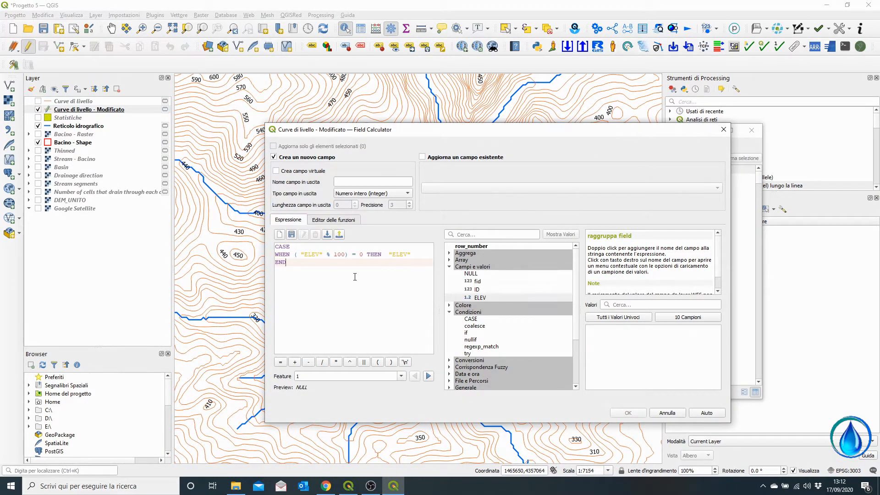
# - Name the output field Equid100, keep its type as Numero intero (integer), and calculate the new field from the CASE expression
pyautogui.click(342, 182)
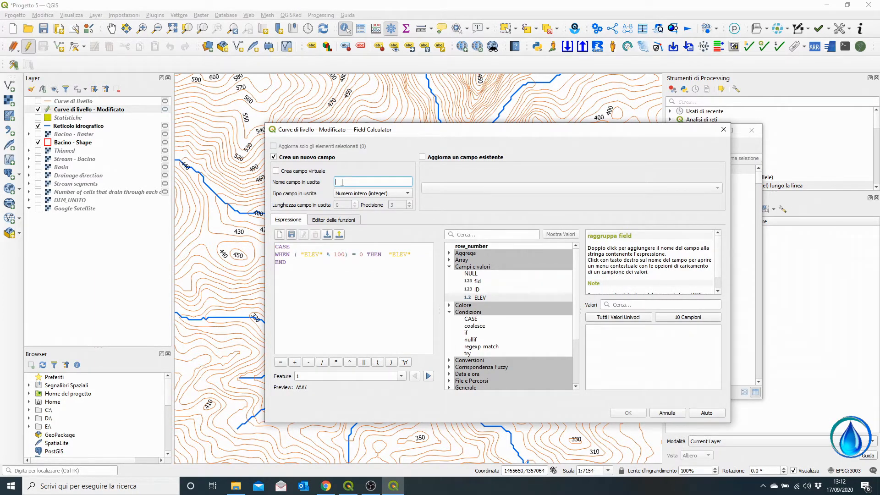
pyautogui.write('Equid100')
pyautogui.click(362, 194)
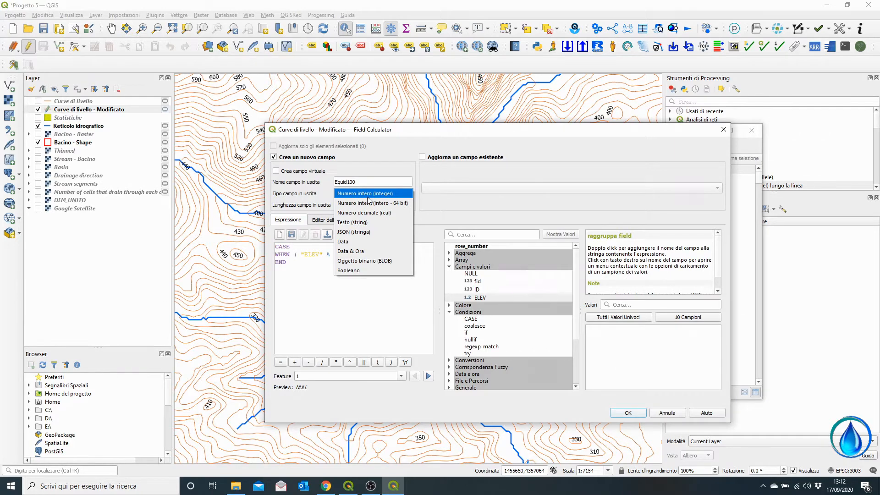
pyautogui.click(369, 197)
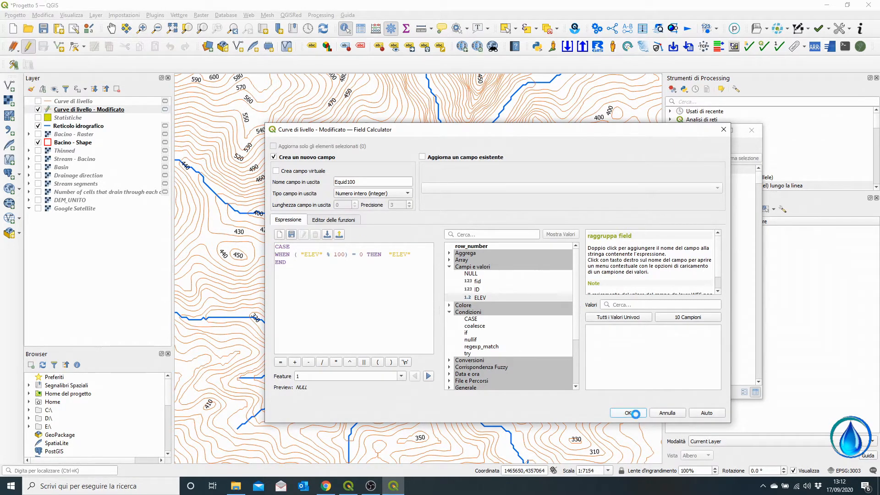
pyautogui.click(636, 414)
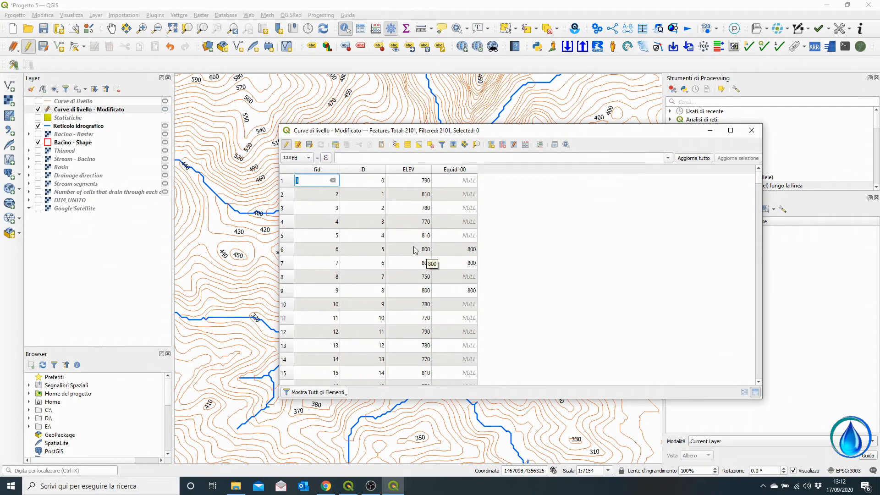
# - Sort the attribute table by ELEV and check the Equid100 values against the elevations before closing the table
pyautogui.scroll(-4, 414, 250)
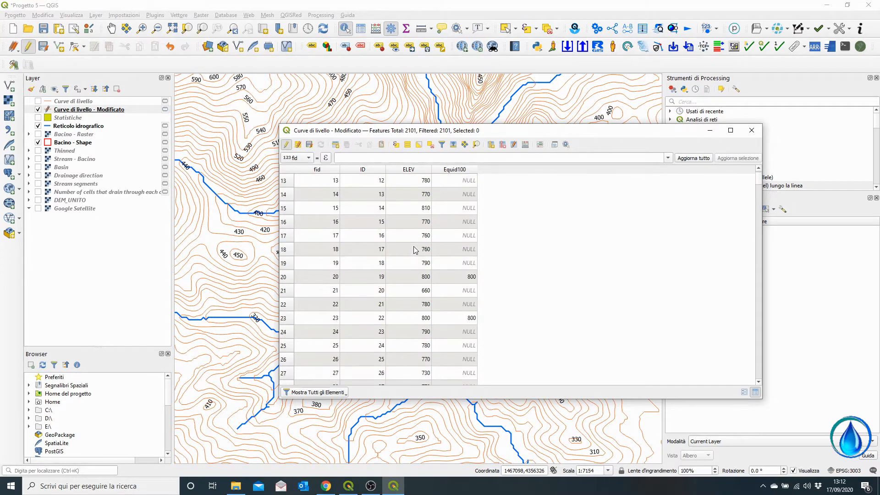
pyautogui.scroll(-19, 414, 250)
pyautogui.click(419, 170)
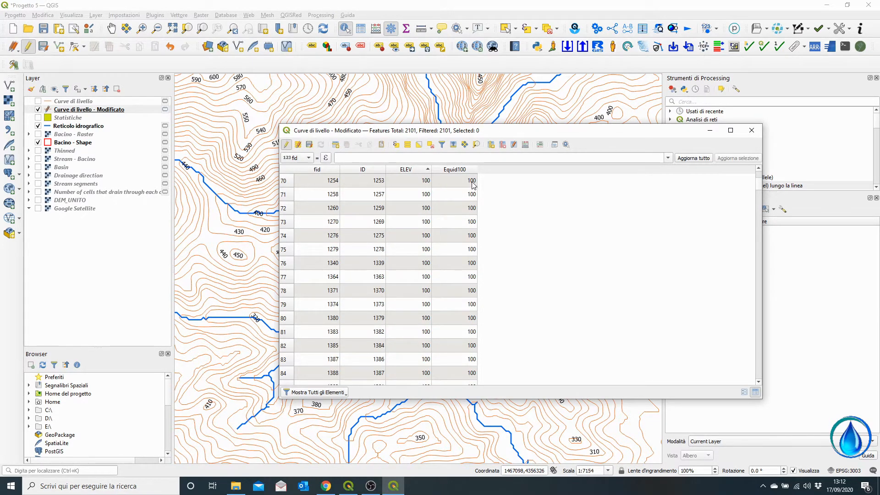
pyautogui.scroll(-3, 470, 185)
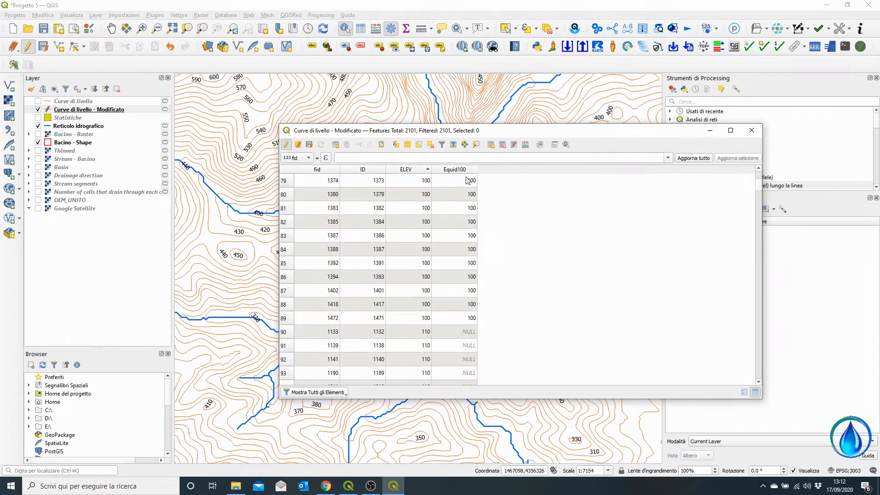
pyautogui.scroll(-2, 467, 220)
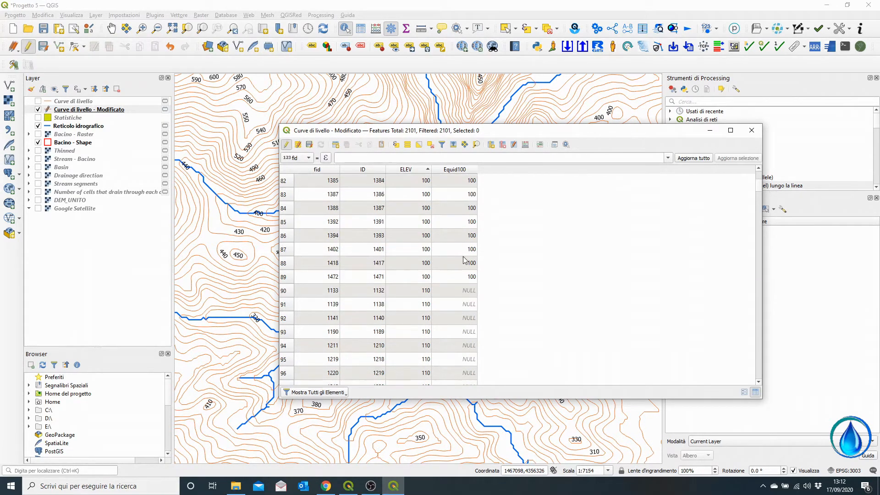
pyautogui.scroll(-12, 466, 261)
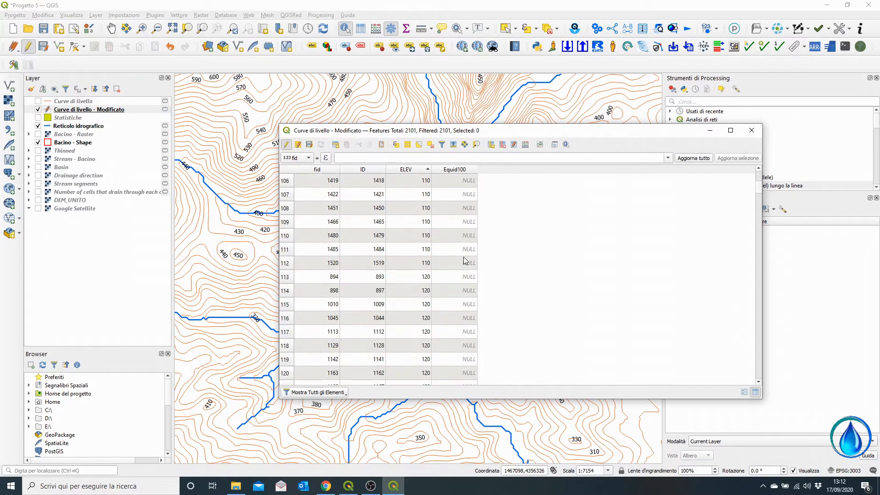
pyautogui.click(752, 130)
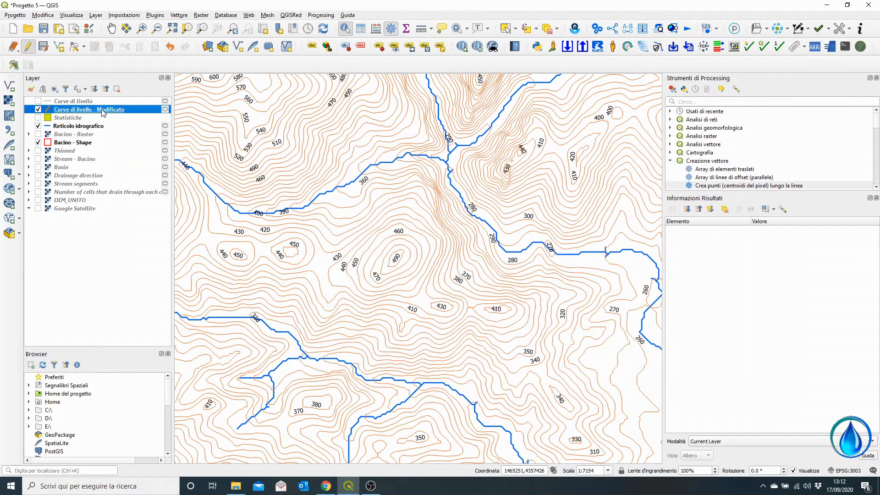
# - Save the edits to the Curve di livello - Modificato layer and end its editing session
pyautogui.click(43, 47)
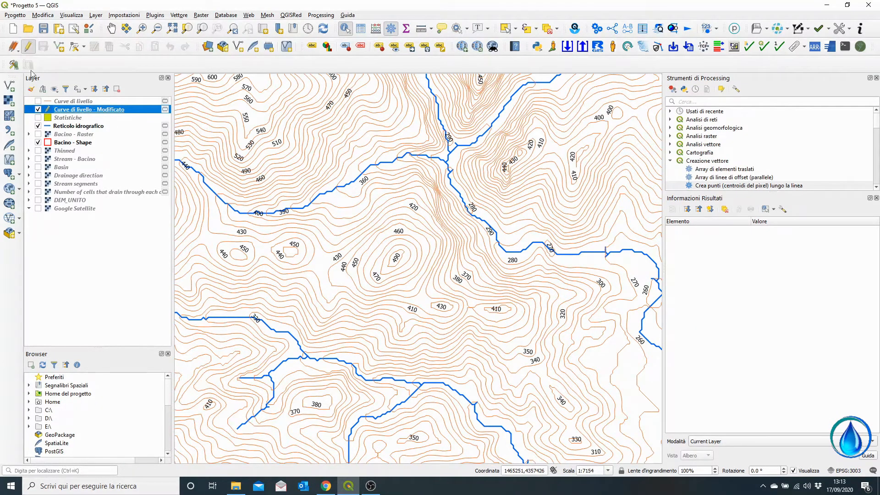
pyautogui.click(28, 46)
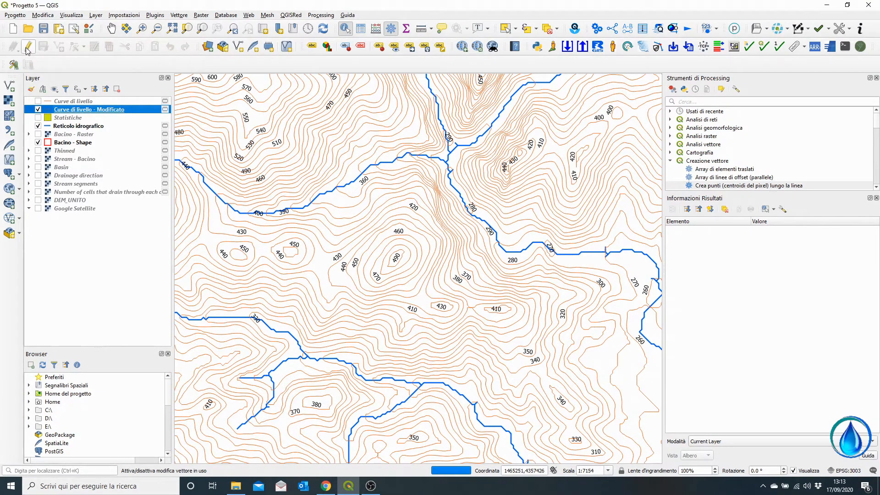
# - Set the label value of the Curve di livello - Modificato layer to the Equid100 field and apply it
pyautogui.rightClick(74, 113)
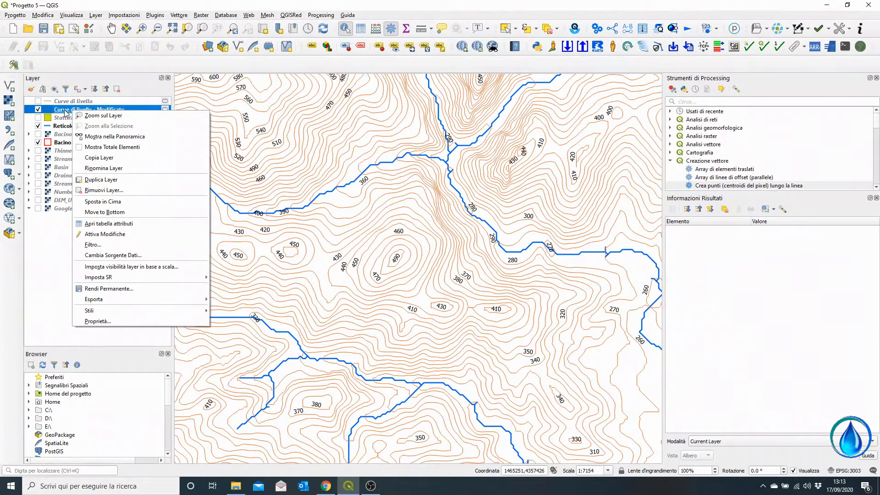
pyautogui.click(65, 113)
pyautogui.doubleClick(66, 112)
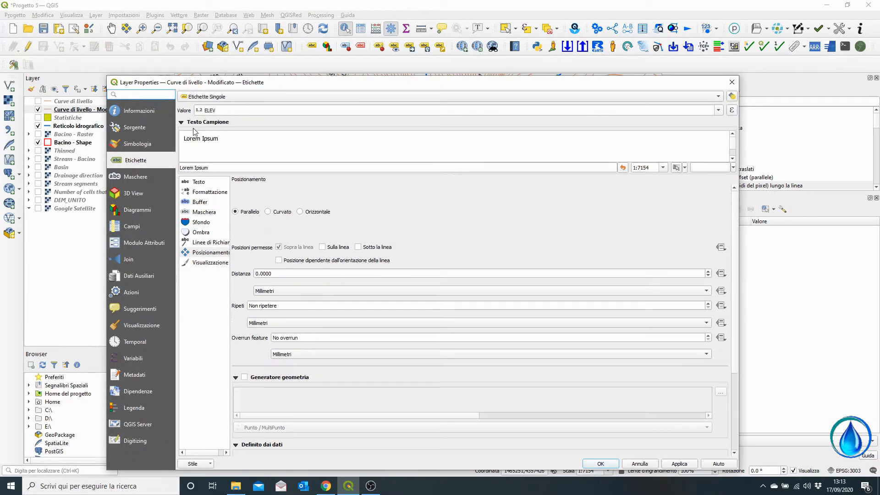
pyautogui.click(718, 110)
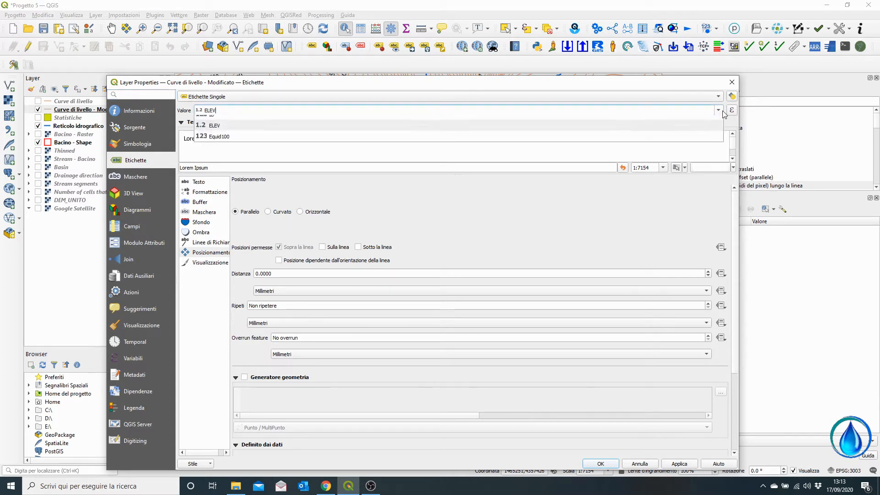
pyautogui.click(227, 154)
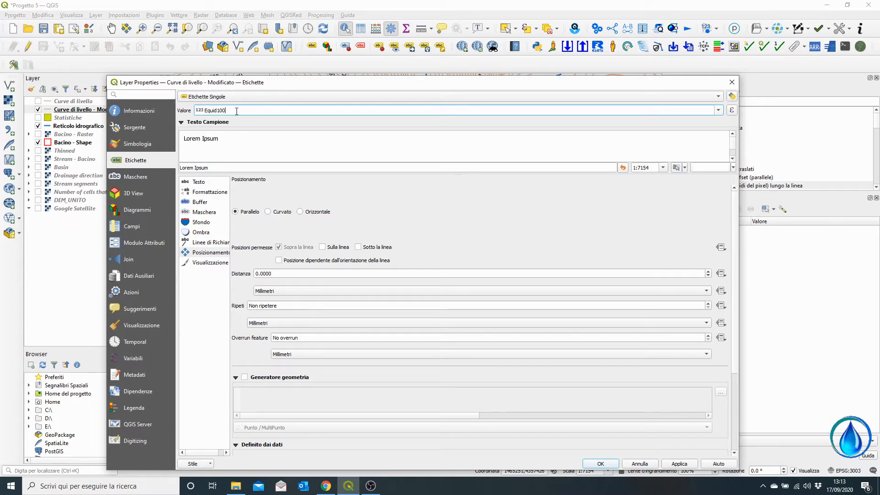
pyautogui.click(680, 464)
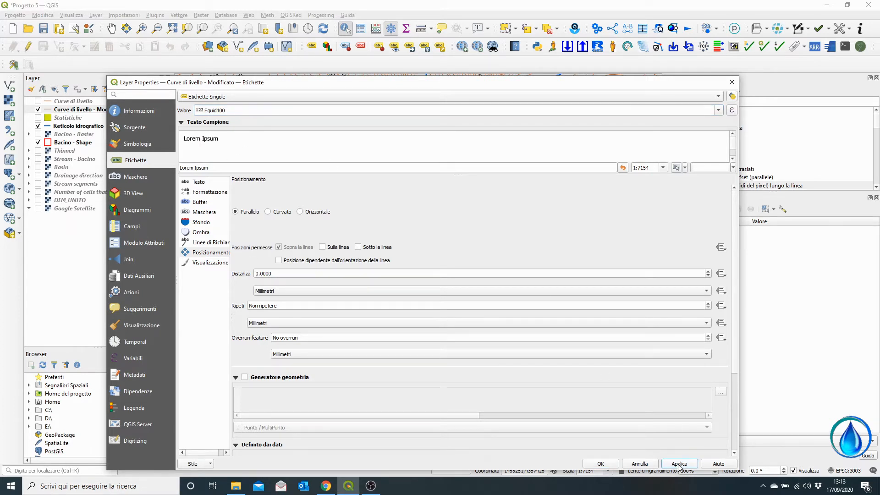
pyautogui.click(601, 464)
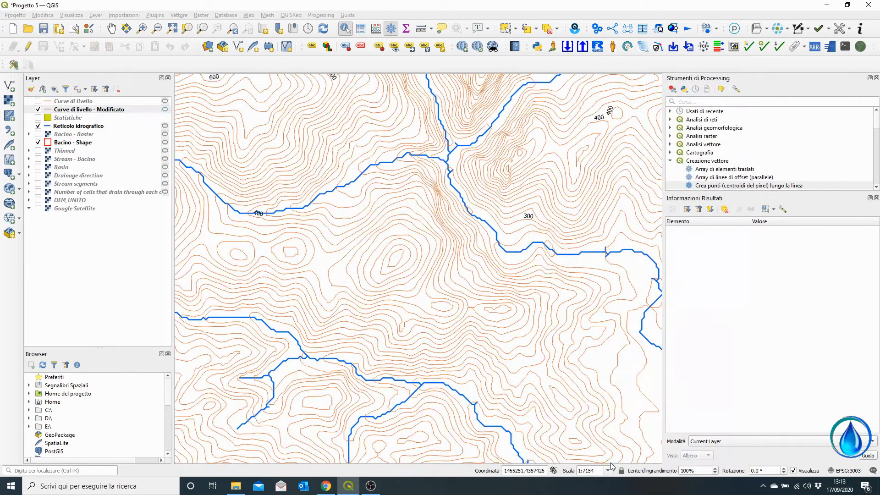
# - Examine the Equid100 labels along the contour lines at several map scales
pyautogui.scroll(-1, 551, 221)
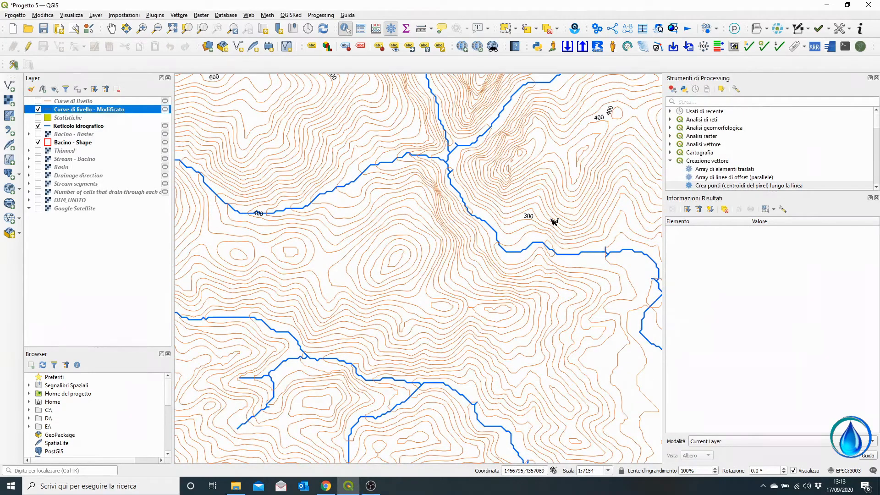
pyautogui.scroll(2, 570, 183)
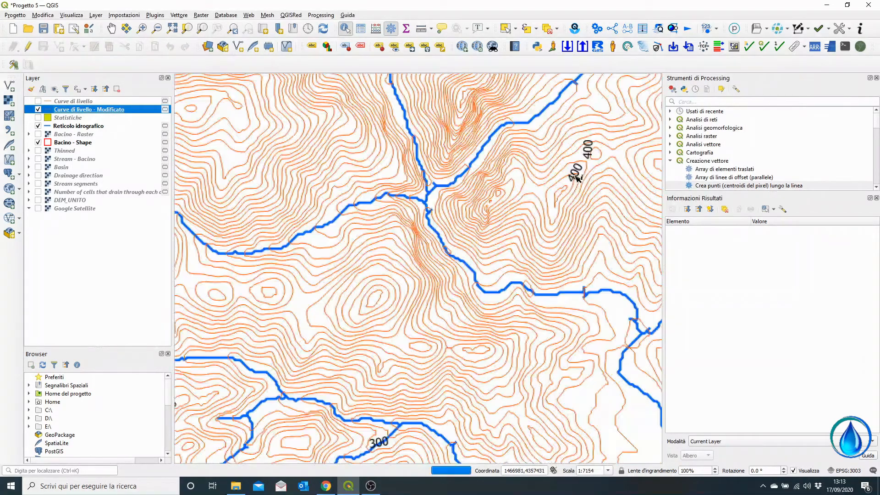
pyautogui.moveTo(580, 174); pyautogui.dragTo(476, 239)
pyautogui.scroll(2, 465, 281)
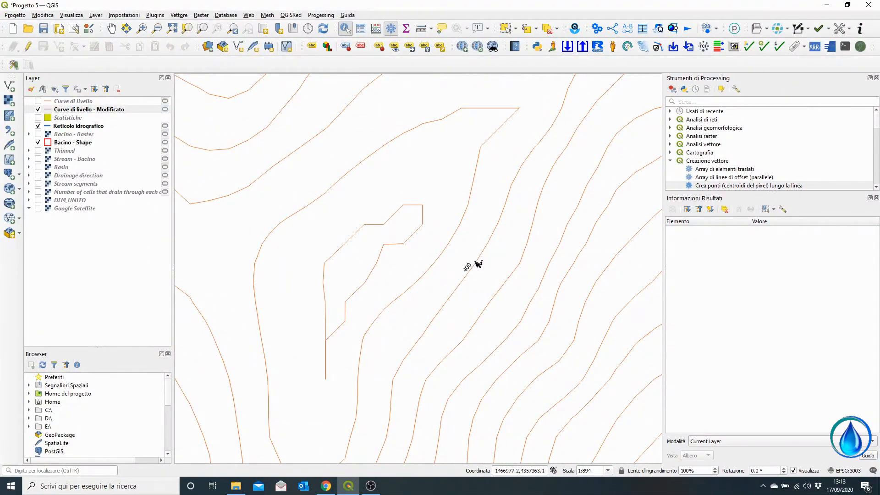
pyautogui.scroll(-2, 476, 279)
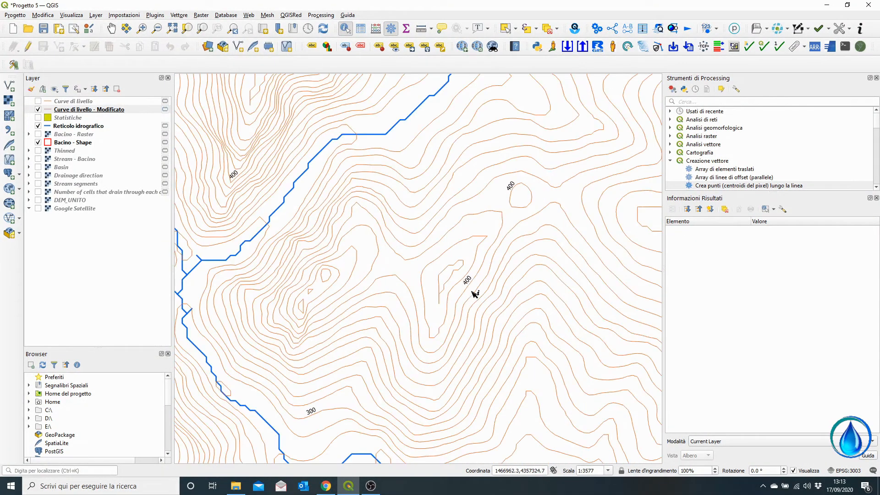
pyautogui.scroll(-1, 529, 197)
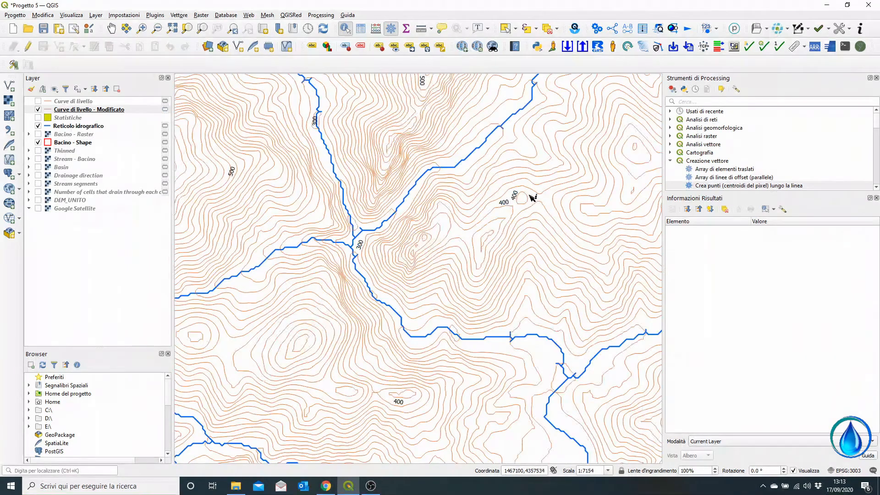
pyautogui.scroll(-1, 495, 237)
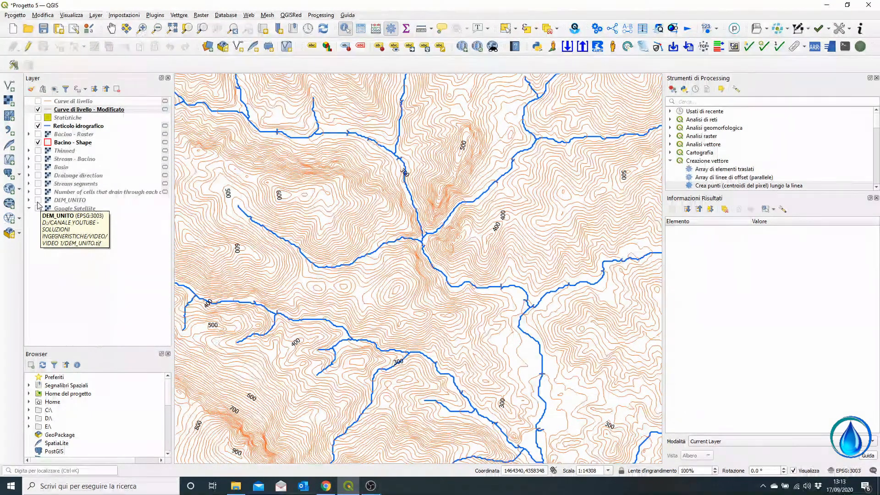
# - Show the Bacino - Raster layer beneath the labelled contours
pyautogui.click(38, 133)
pyautogui.scroll(2, 505, 219)
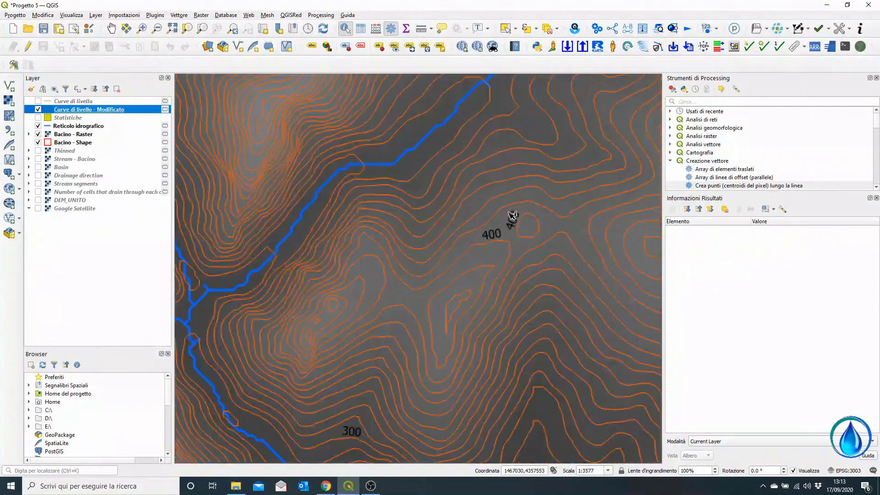
# - Enable the text buffer for the Curve di livello - Modificato labels and check their legibility over the raster
pyautogui.rightClick(93, 110)
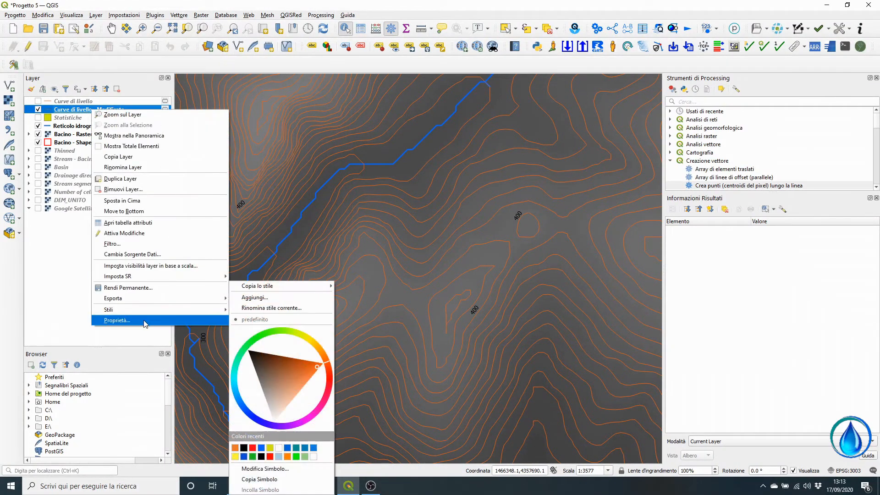
pyautogui.click(142, 321)
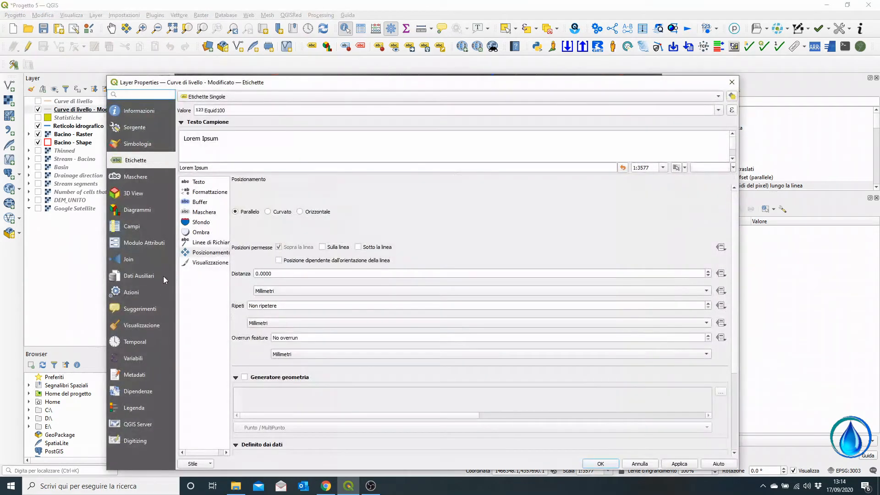
pyautogui.click(210, 202)
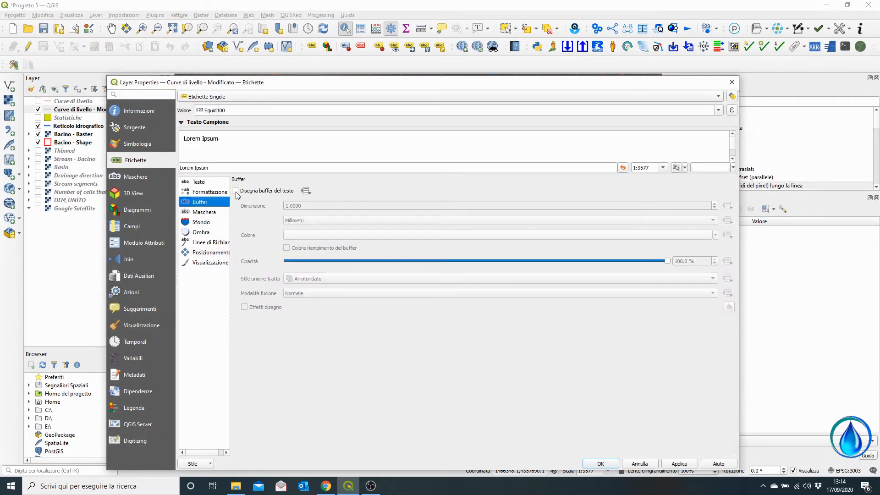
pyautogui.click(236, 191)
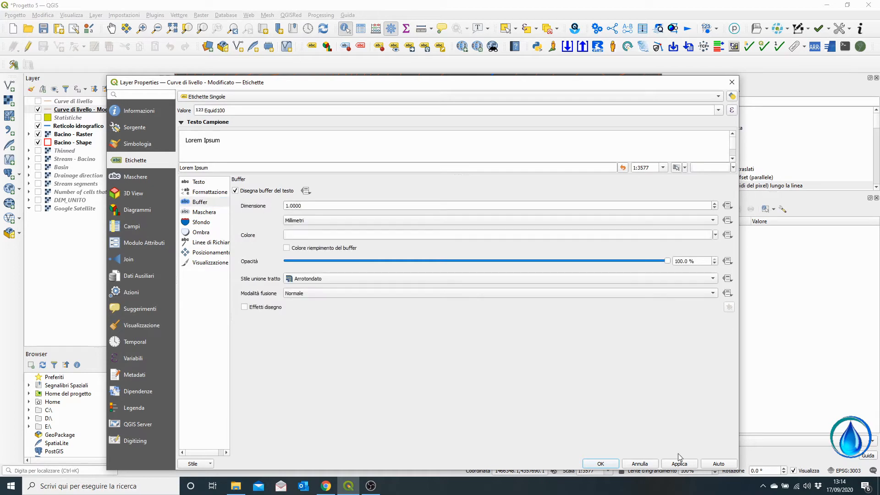
pyautogui.click(600, 464)
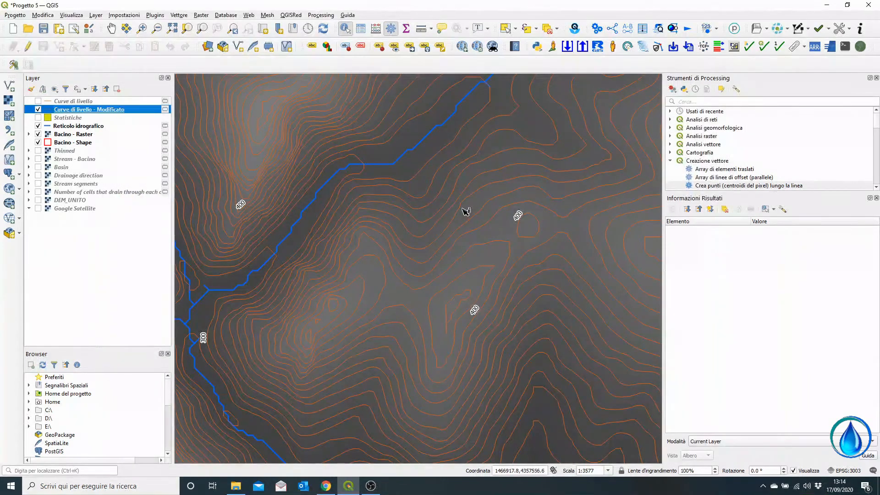
pyautogui.scroll(1, 518, 213)
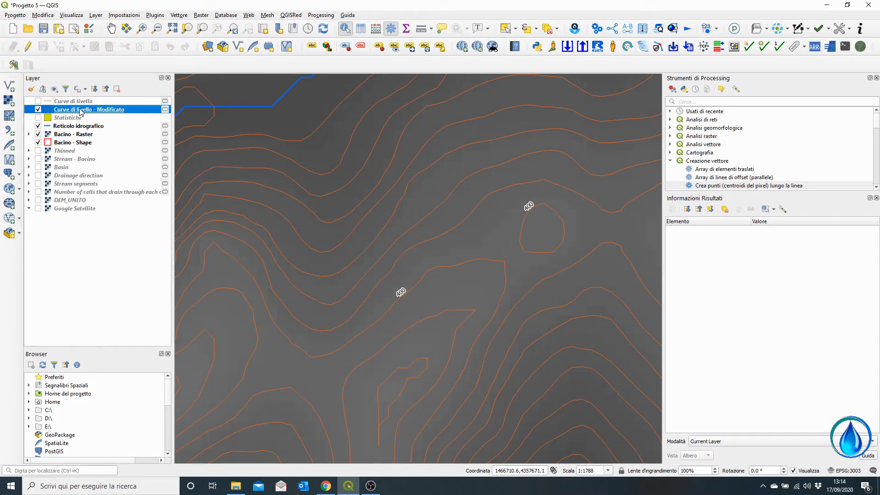
pyautogui.scroll(-1, 494, 249)
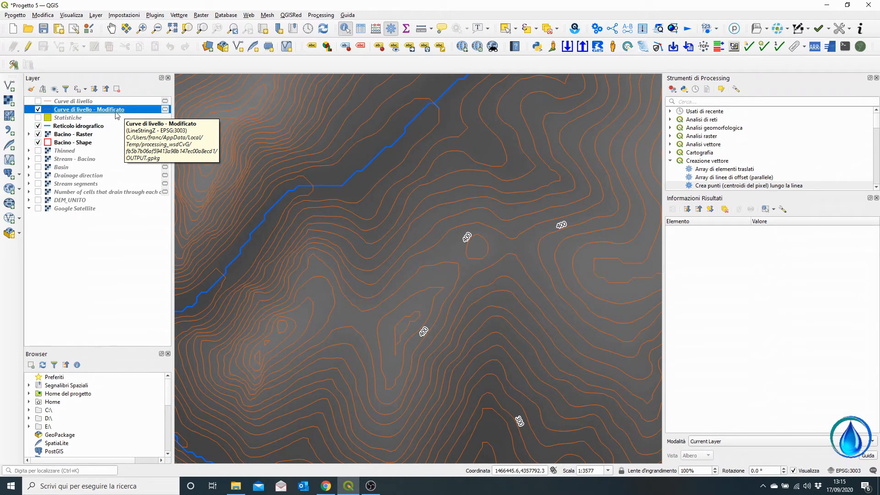
# - Switch the Curve di livello - Modificato layer's symbology to Categorizzato on the Equid100 field and classify its values
pyautogui.rightClick(109, 113)
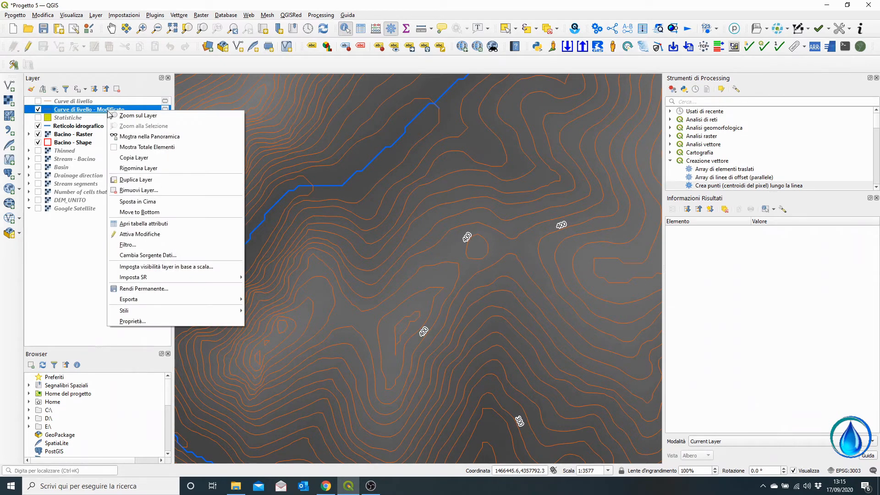
pyautogui.click(150, 322)
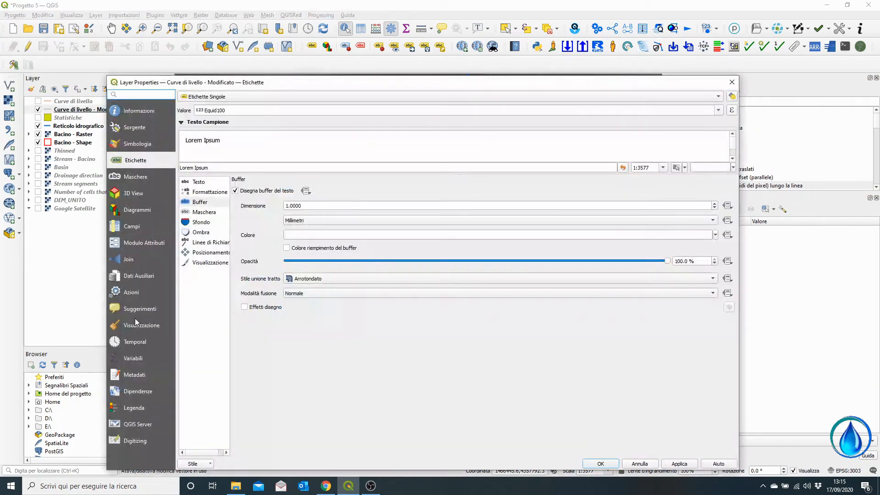
pyautogui.click(144, 145)
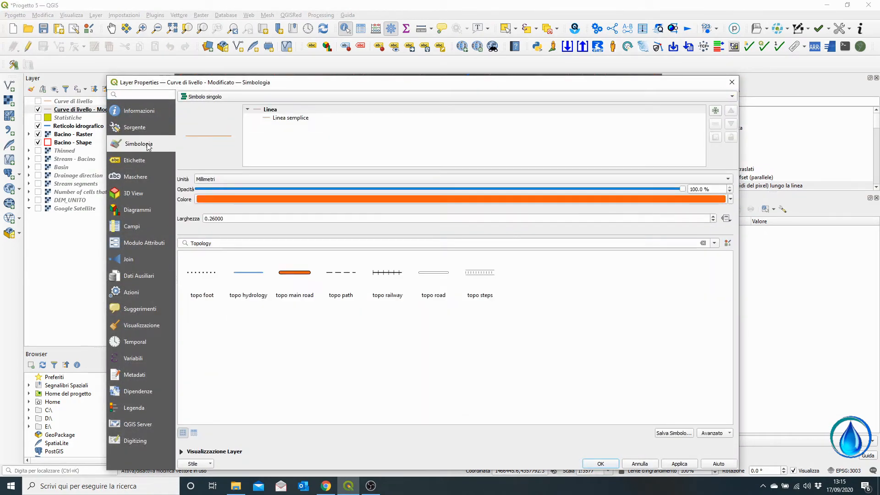
pyautogui.click(218, 98)
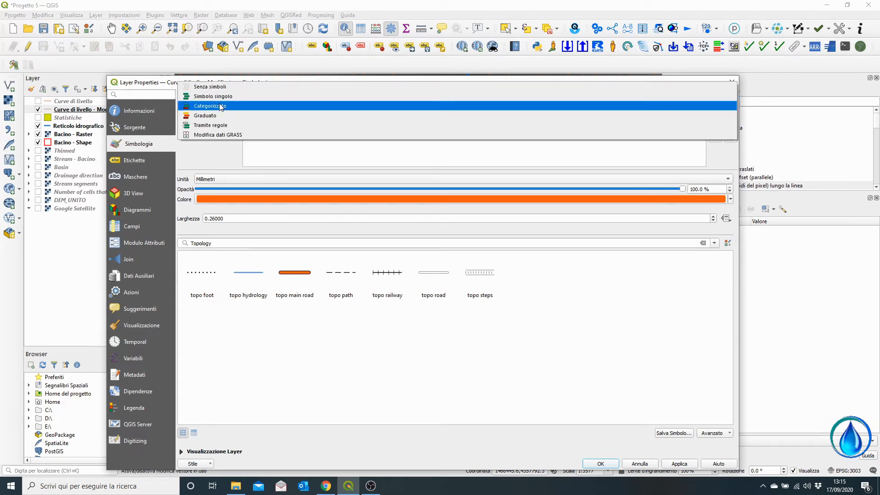
pyautogui.click(225, 106)
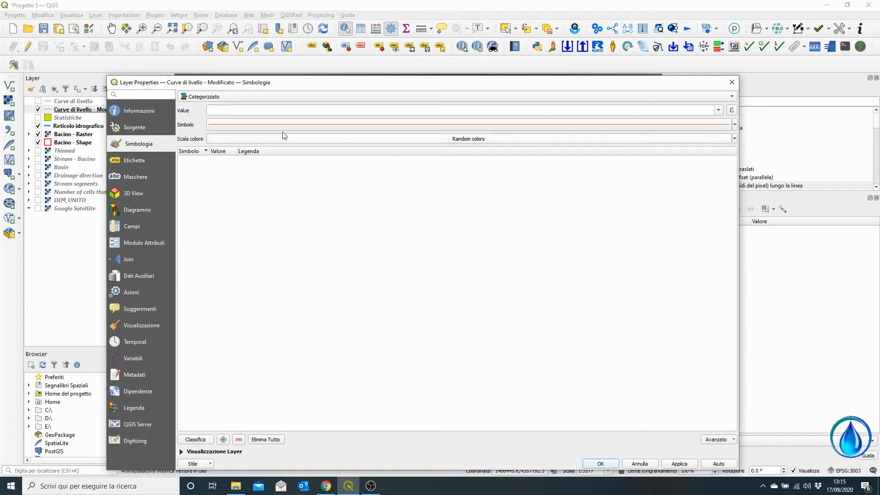
pyautogui.click(717, 110)
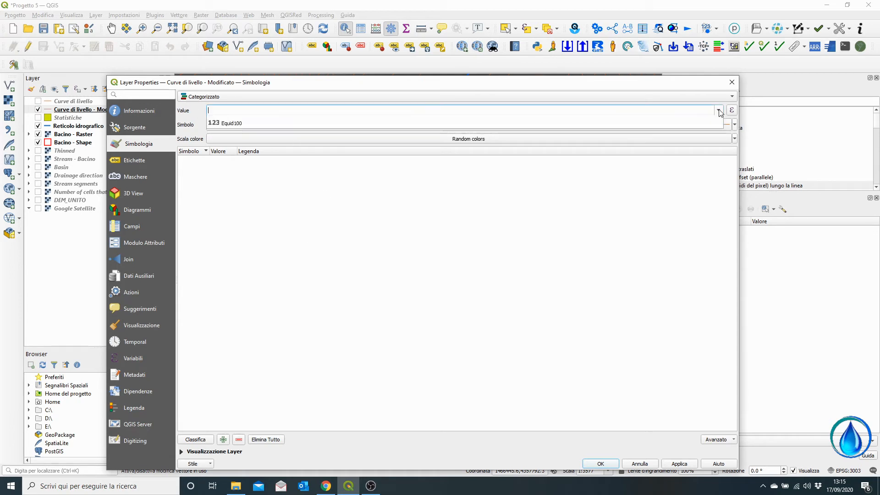
pyautogui.click(242, 156)
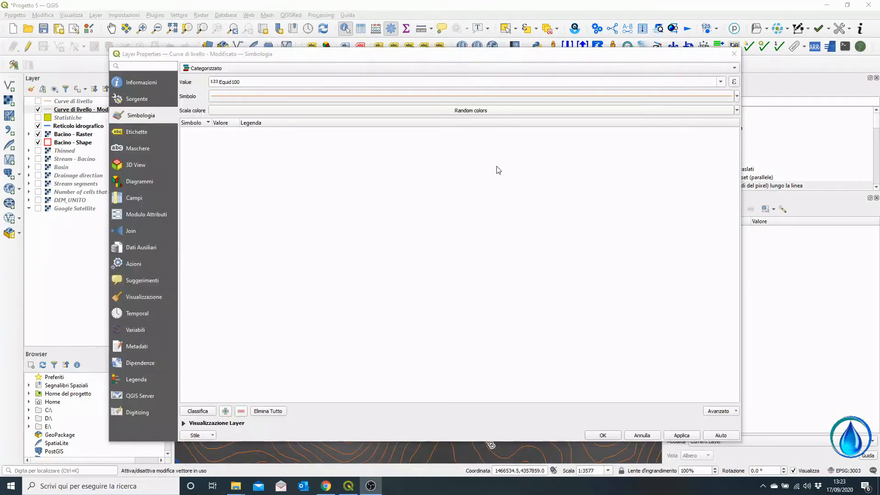
pyautogui.click(197, 411)
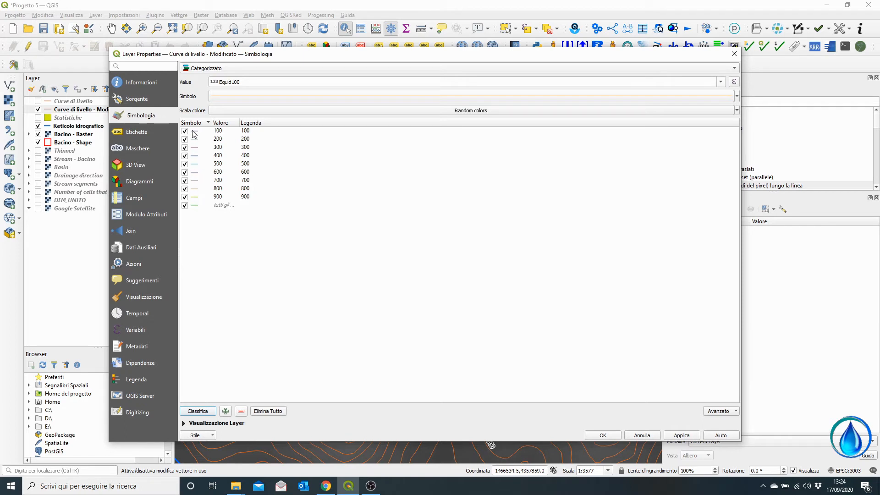
# - Set the line colour of all the Equid100 categories, including the all-other-values class, to orange #d07805
pyautogui.moveTo(195, 134)
pyautogui.mouseDown()
pyautogui.moveTo(197, 167)
pyautogui.moveTo(199, 135)
pyautogui.mouseUp()
pyautogui.keyDown('shift'); pyautogui.click(198, 207); pyautogui.keyUp('shift')
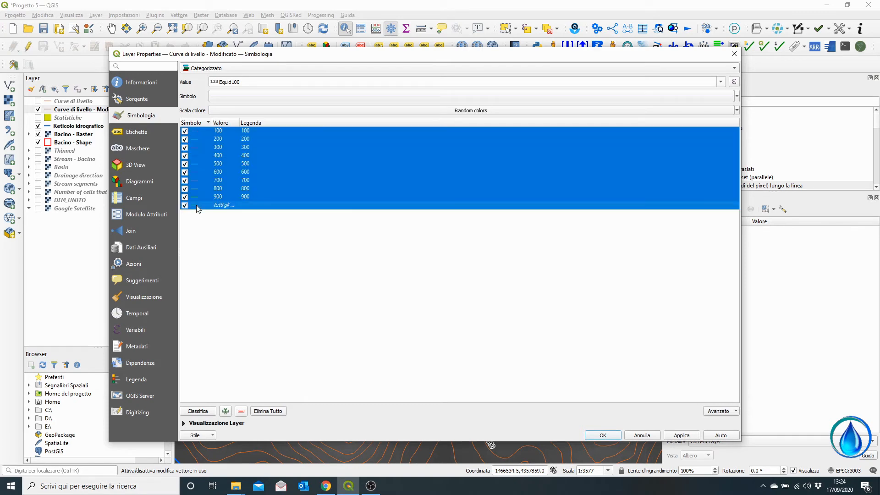
pyautogui.rightClick(197, 167)
pyautogui.click(231, 197)
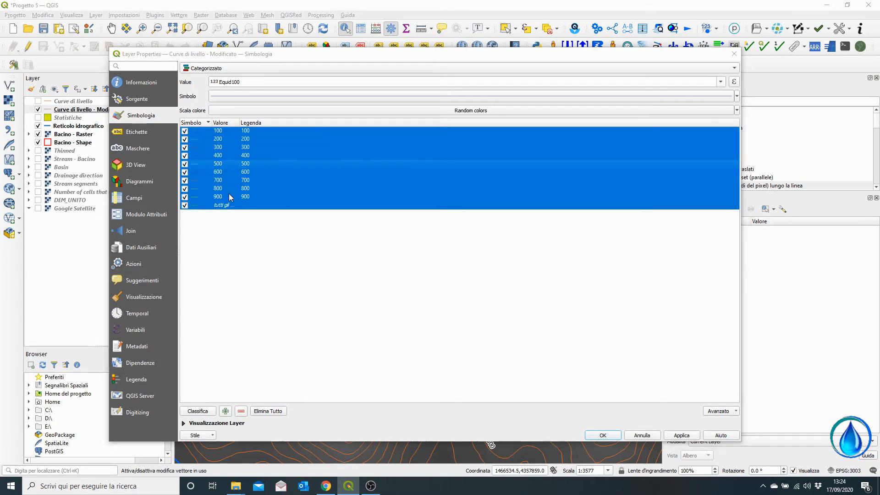
pyautogui.moveTo(403, 236); pyautogui.dragTo(448, 297)
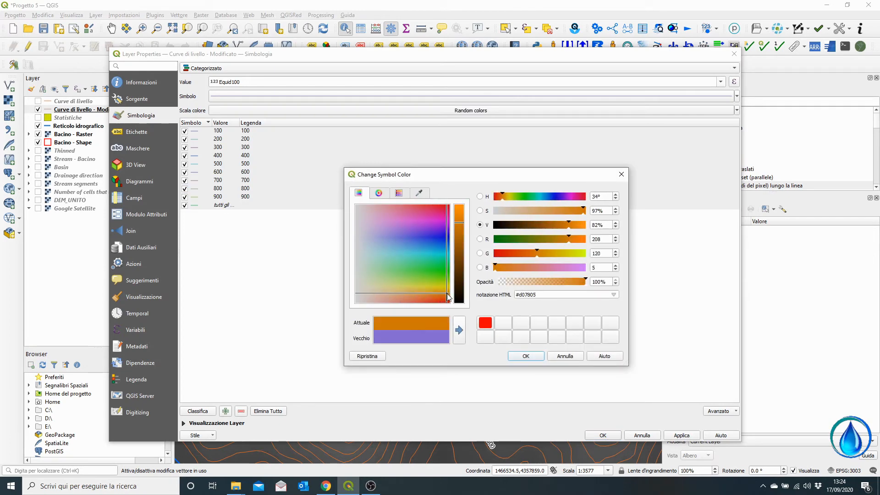
pyautogui.click(526, 356)
pyautogui.click(286, 254)
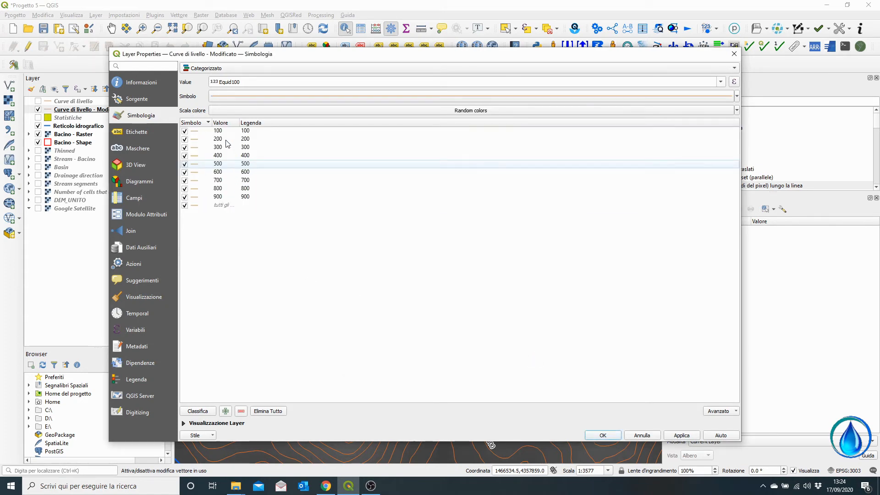
# - Set the line width of the 100 to 900 categories to 1 and apply the symbology to the layer
pyautogui.click(198, 133)
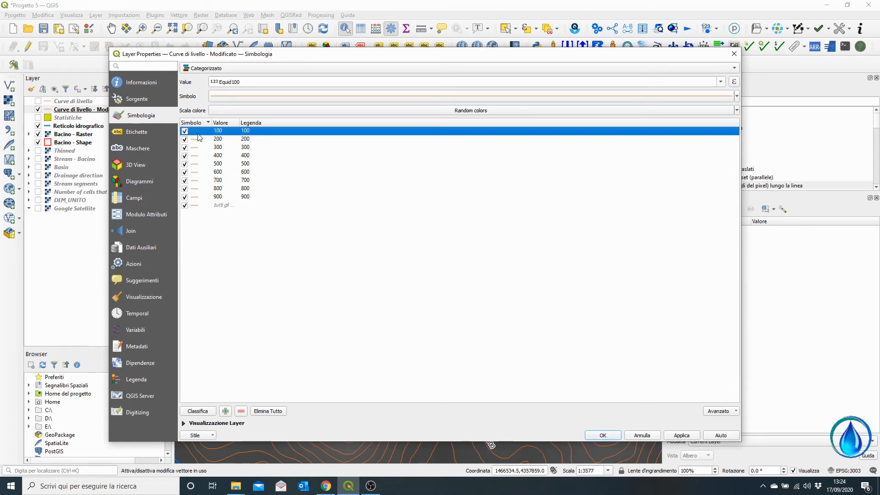
pyautogui.keyDown('shift'); pyautogui.click(194, 198); pyautogui.keyUp('shift')
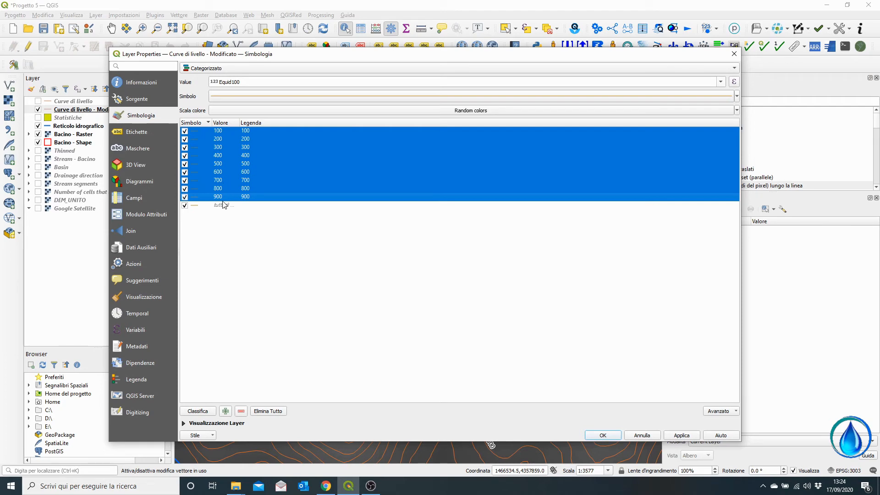
pyautogui.rightClick(229, 163)
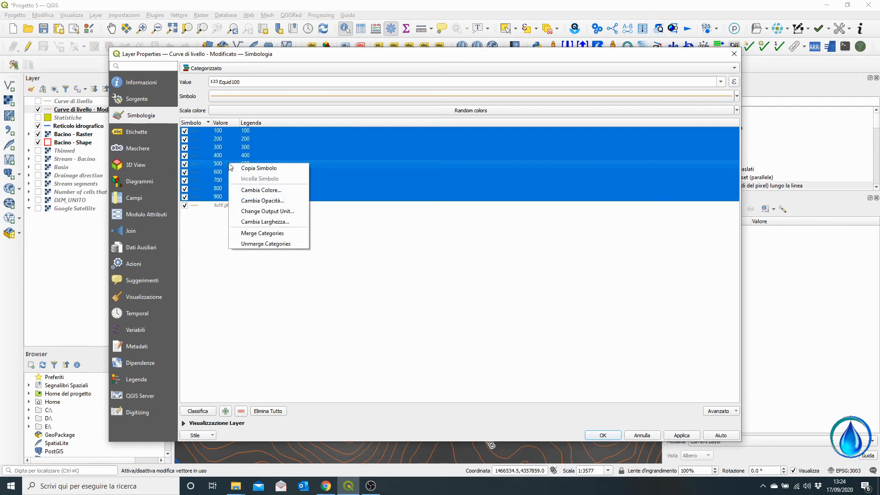
pyautogui.click(271, 222)
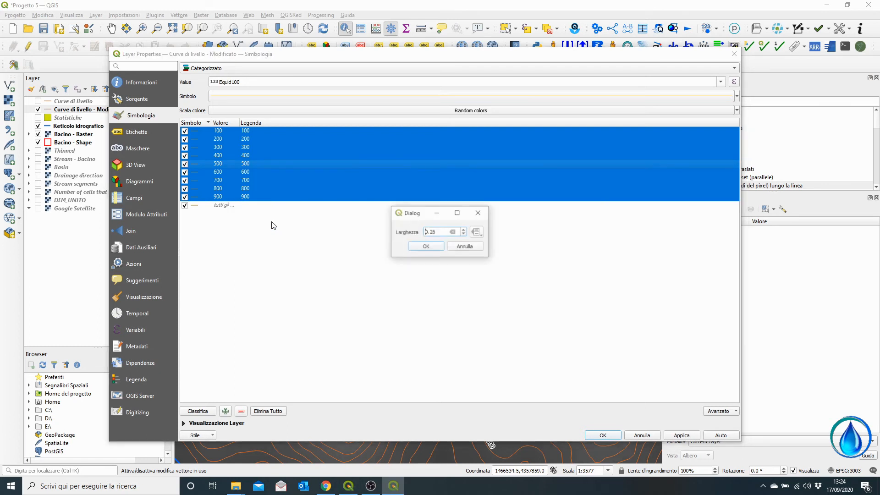
pyautogui.doubleClick(434, 232)
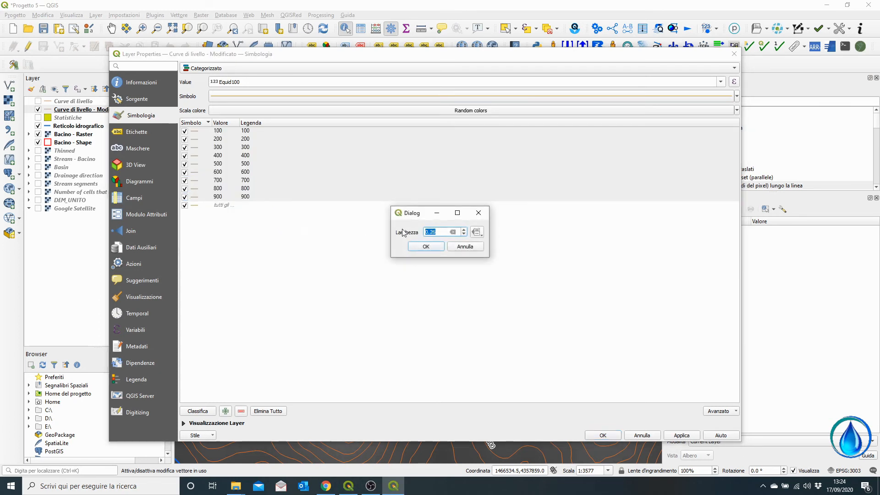
pyautogui.write('1')
pyautogui.click(426, 247)
pyautogui.click(287, 257)
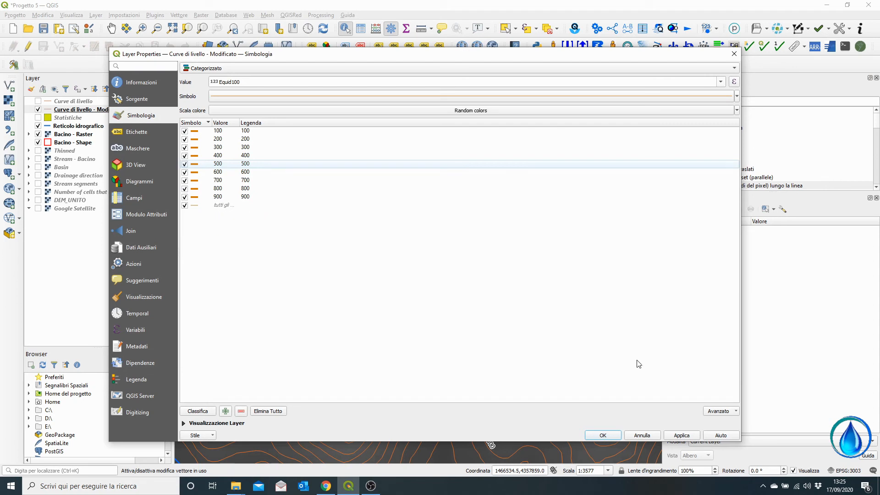
pyautogui.click(674, 436)
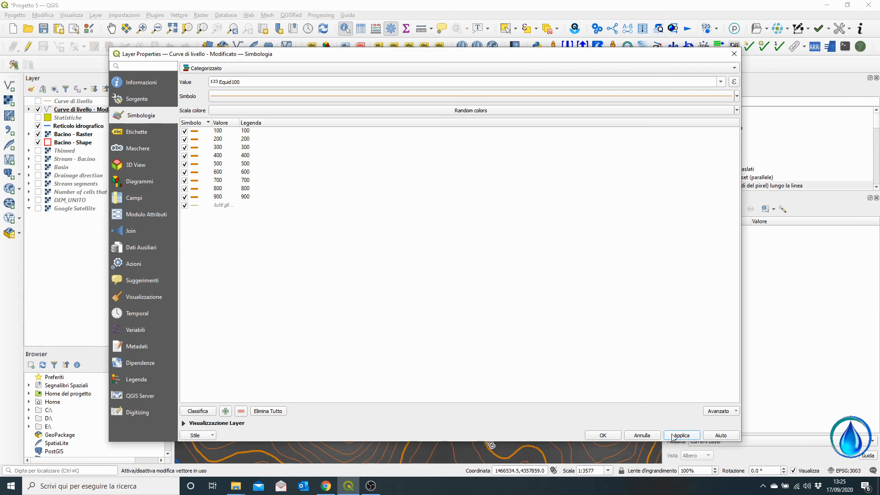
pyautogui.click(602, 436)
# - Examine the thick 100-unit contours and their labels on the map at several scales
pyautogui.scroll(-1, 508, 307)
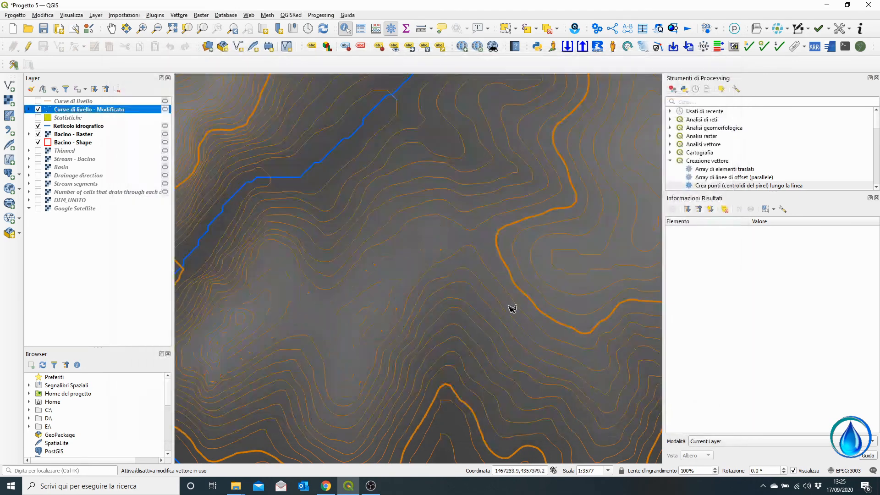
pyautogui.scroll(-1, 468, 296)
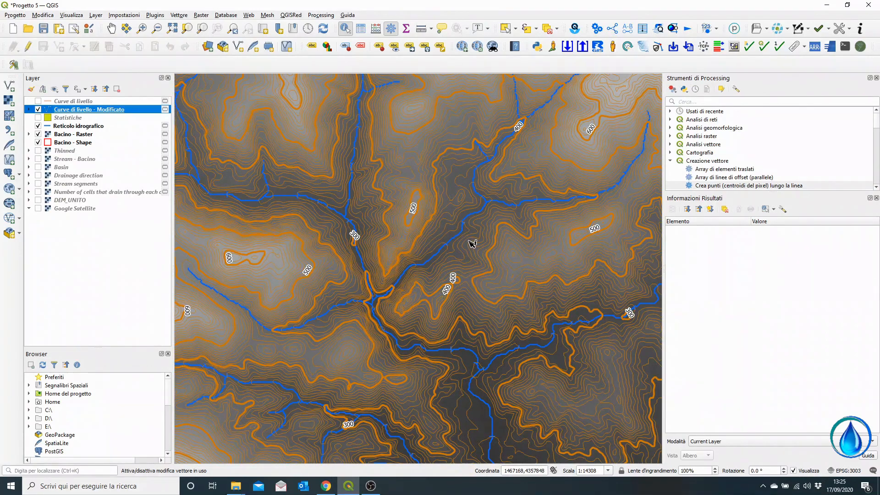
pyautogui.scroll(-1, 463, 229)
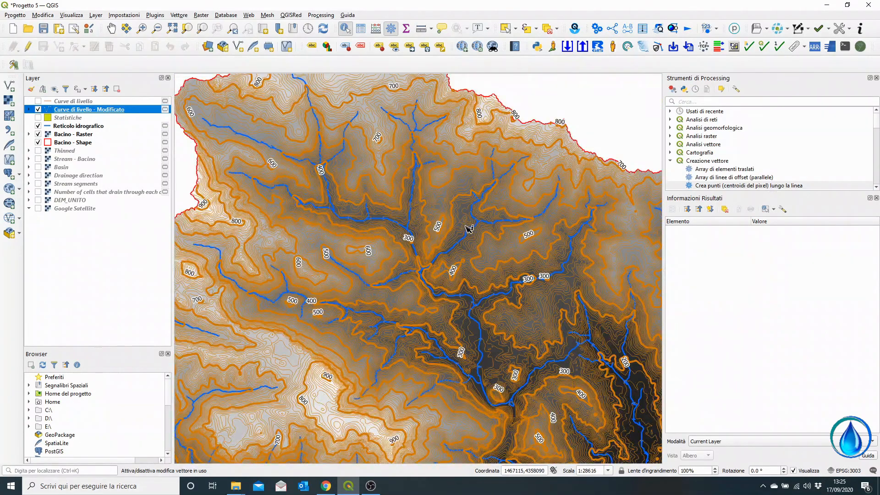
pyautogui.scroll(3, 419, 228)
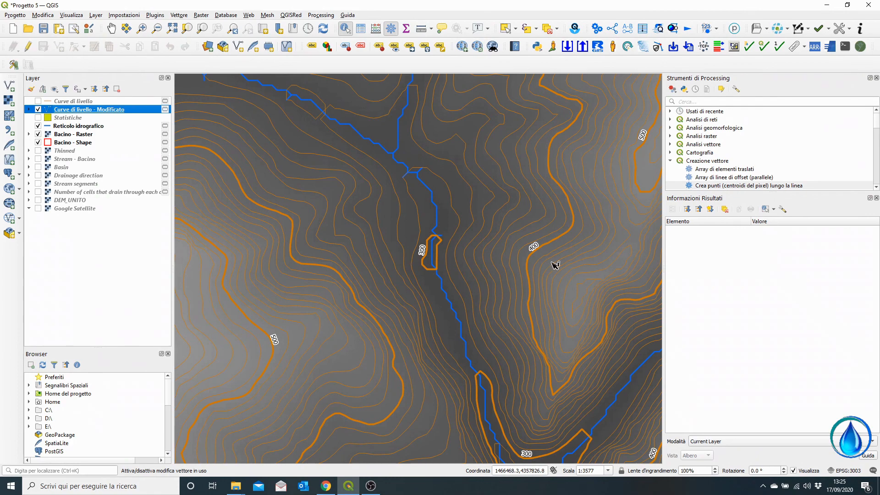
pyautogui.scroll(-1, 552, 266)
pyautogui.scroll(1, 553, 266)
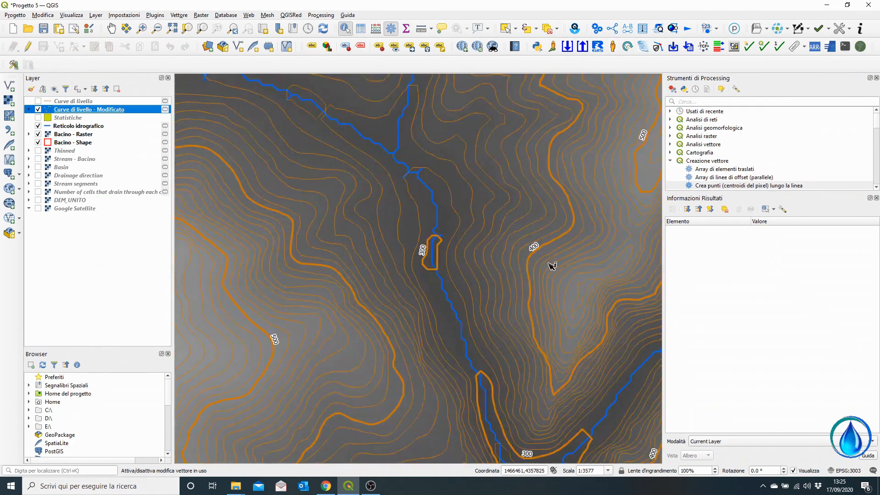